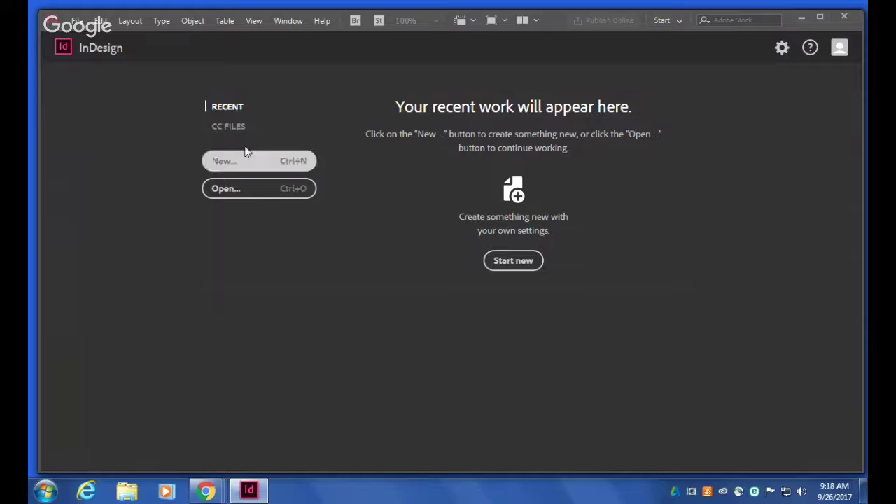
Create a new document from the Letter preset and set its horizontal and vertical rulers to inches
left_click(231, 165)
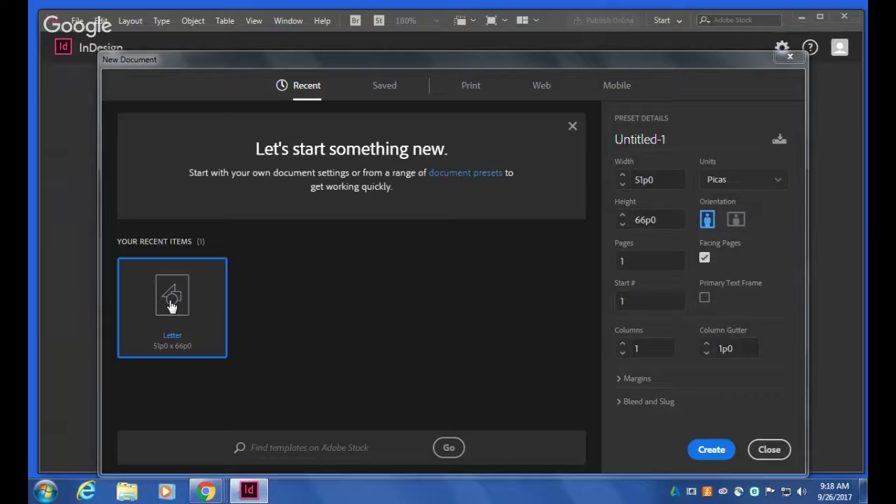
double_click(171, 304)
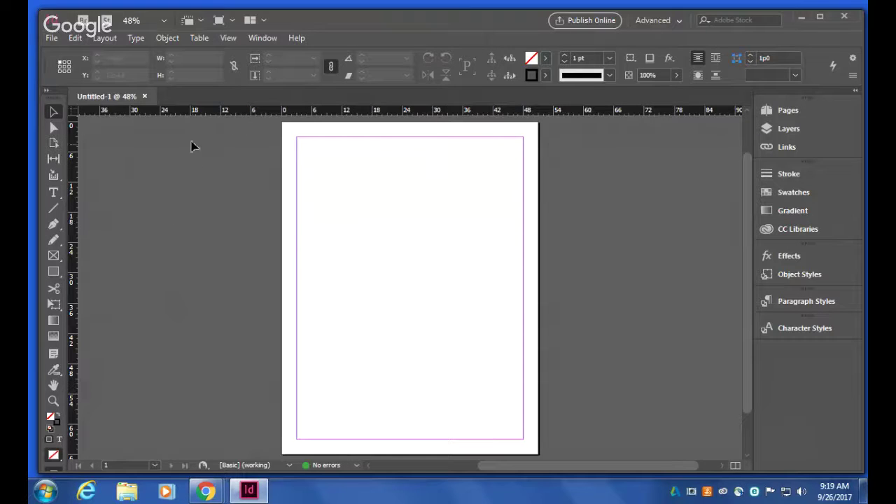
right_click(185, 112)
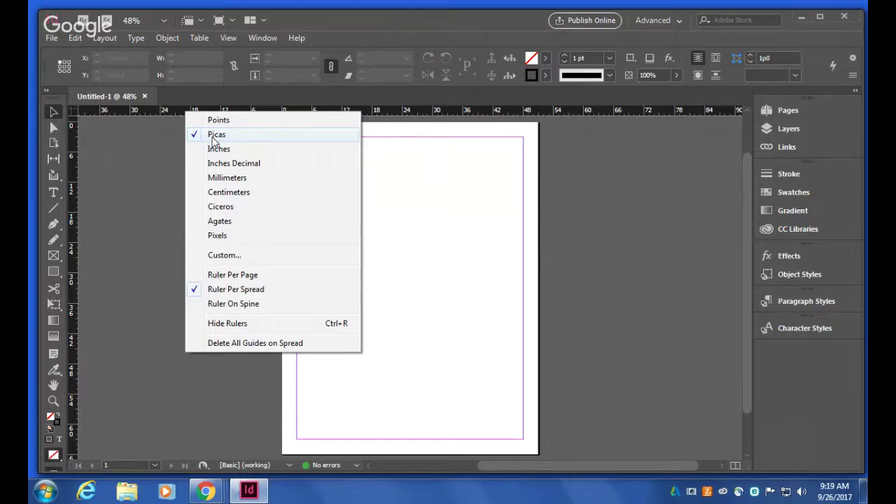
left_click(217, 149)
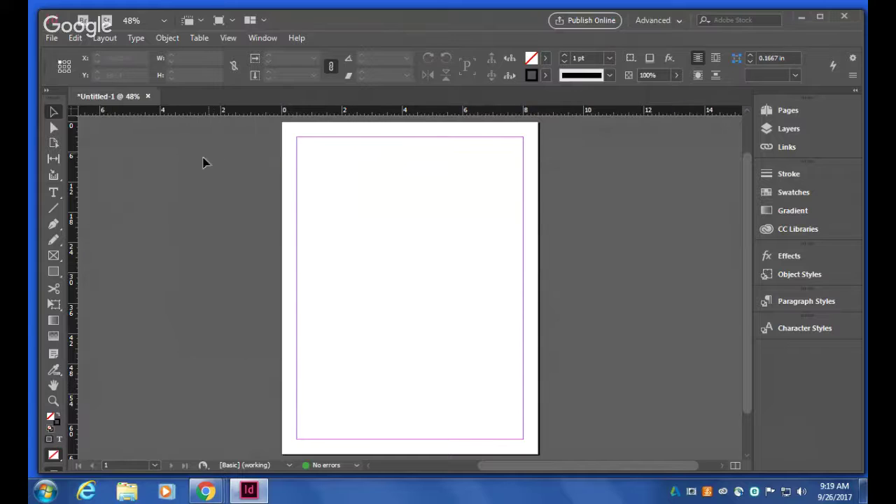
right_click(74, 205)
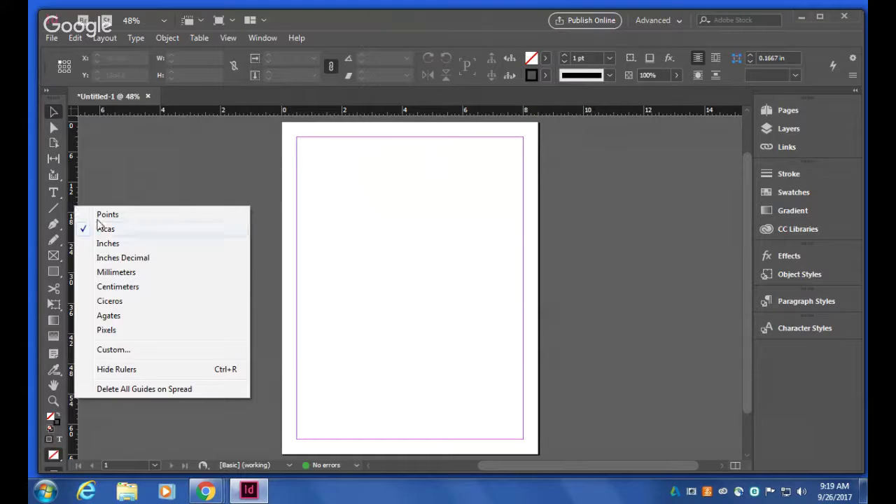
left_click(109, 243)
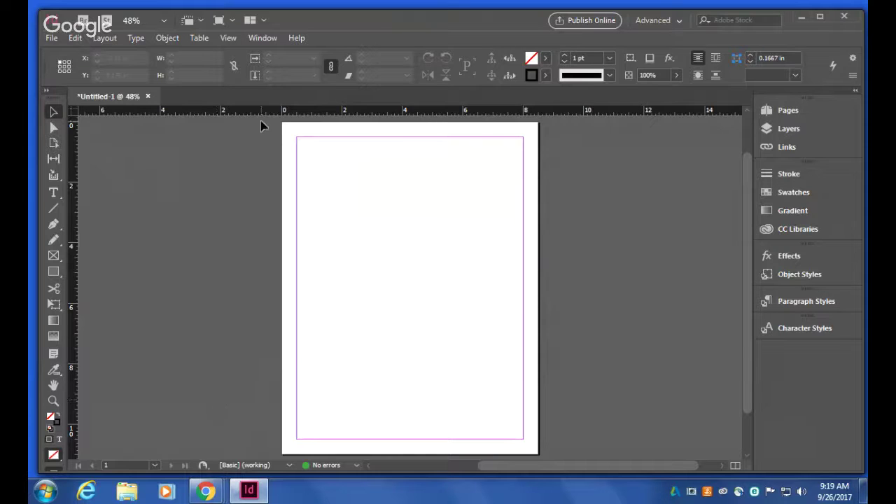
Draw a text frame about 4.15 in wide and 2.28 in high near the page's upper-left margin and enter "ghfhgfjhgfjhgfhjgfhjgfhjgf"
left_click(54, 194)
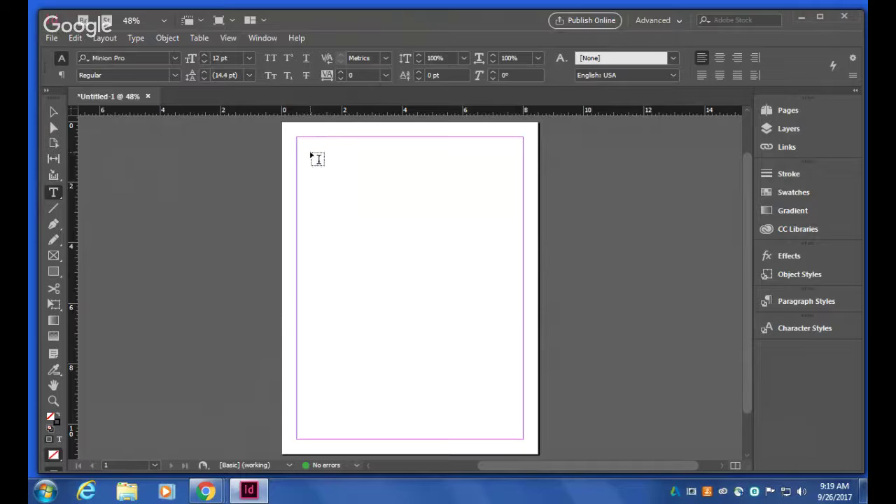
left_click_drag(309, 152, 436, 220)
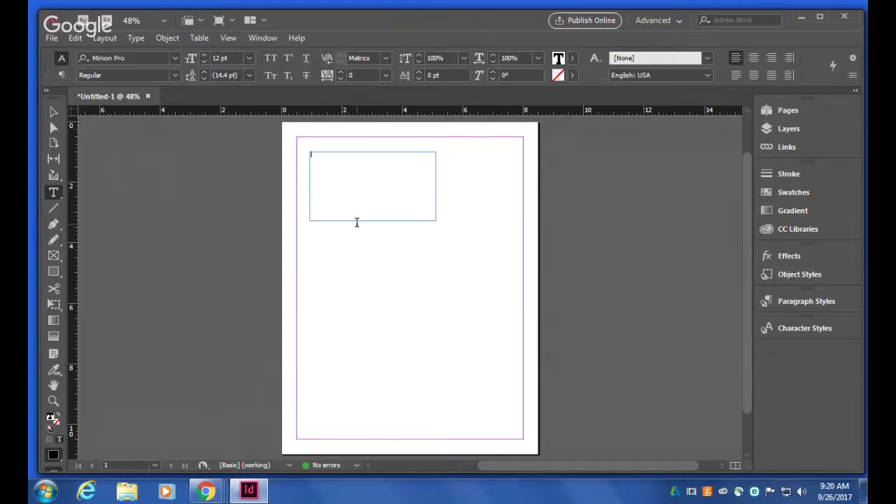
type("ghghghghghghghghghgh")
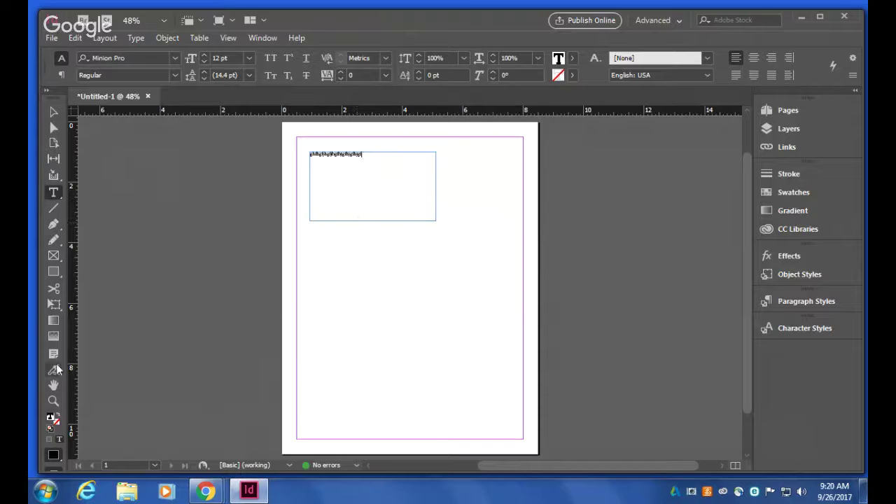
Delete the random letters from the text frame and fill it with placeholder text
left_click(53, 400)
left_click_drag(283, 143, 232, 123)
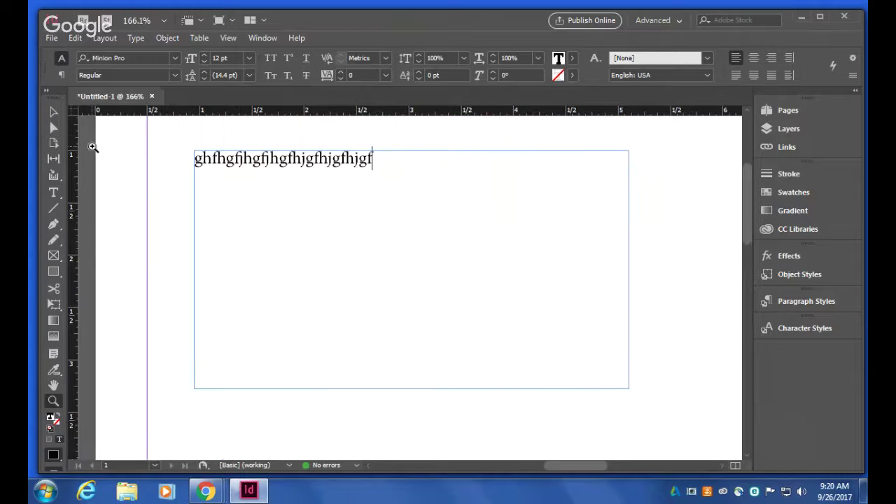
left_click(54, 192)
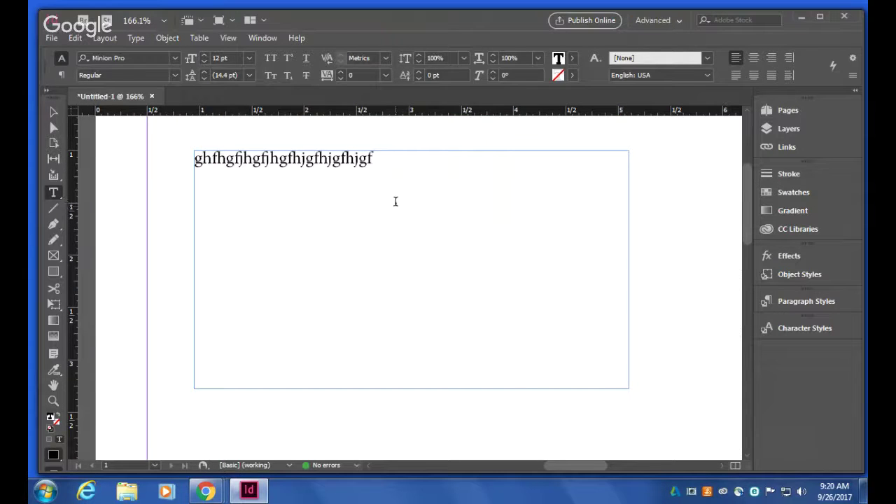
left_click_drag(420, 176, 186, 143)
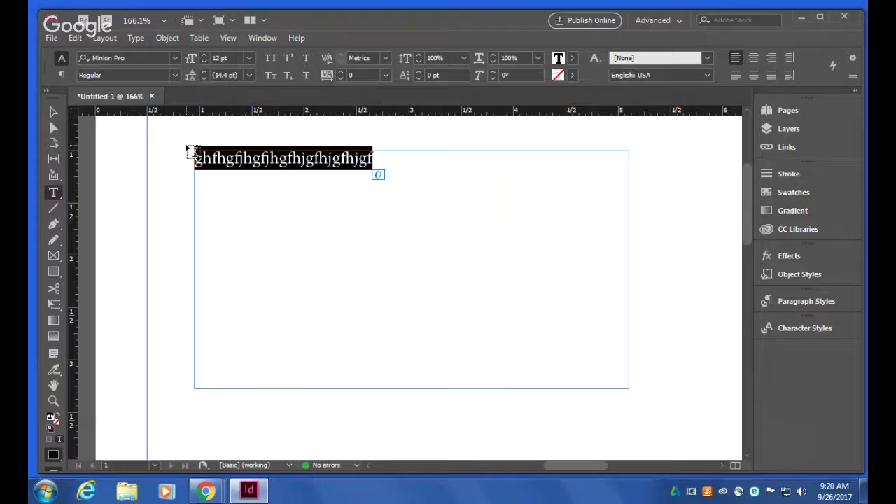
key("BackSpace")
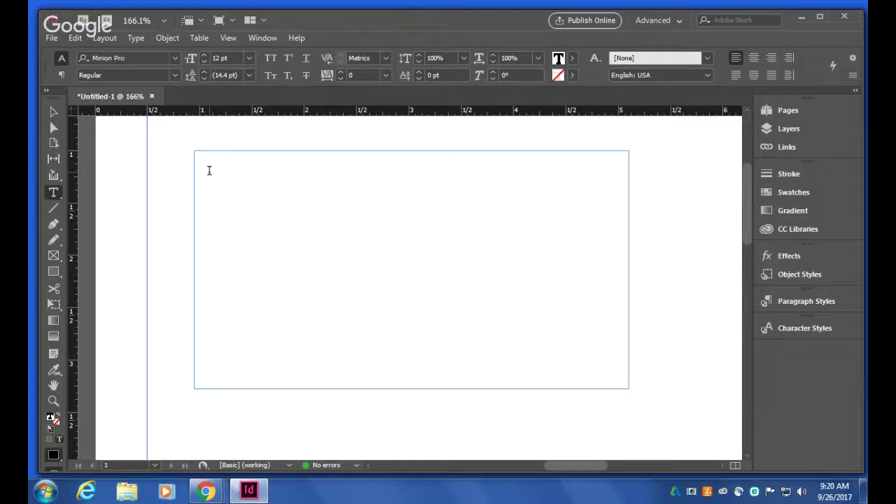
left_click(137, 38)
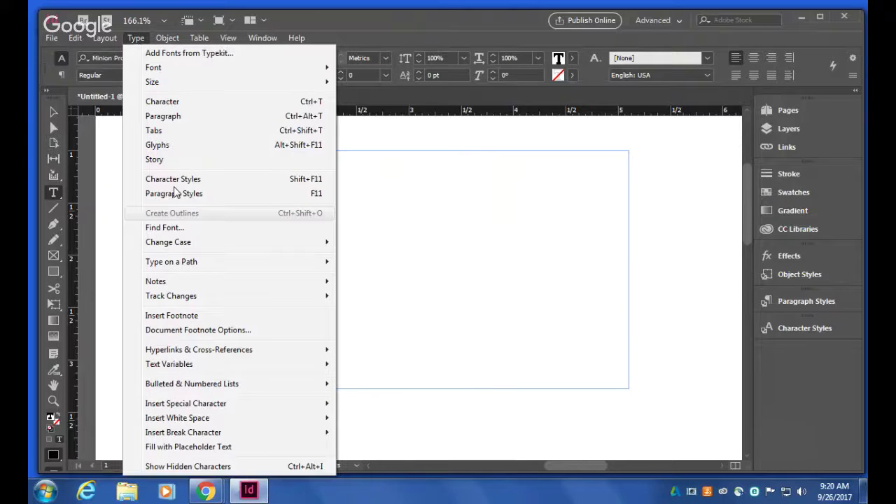
left_click(188, 447)
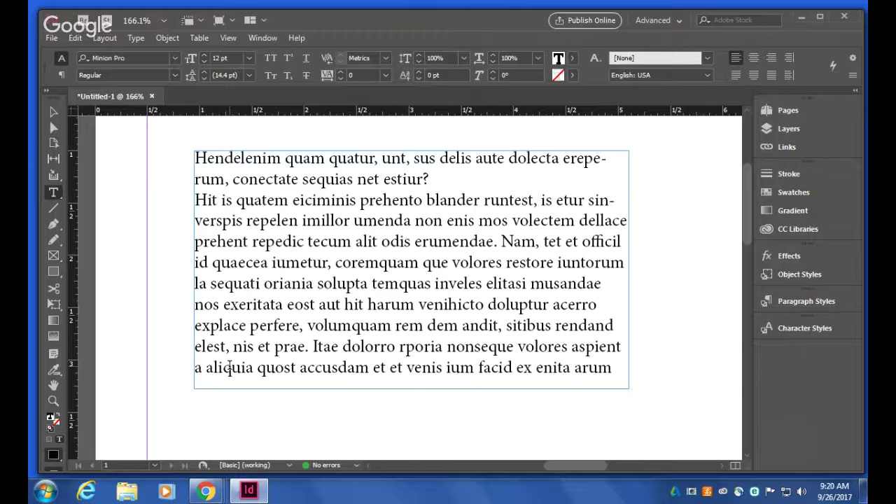
Move the placeholder text frame to about X 1.76 in, Y 2.64 in on the page
key("Escape")
key("ctrl+minus")
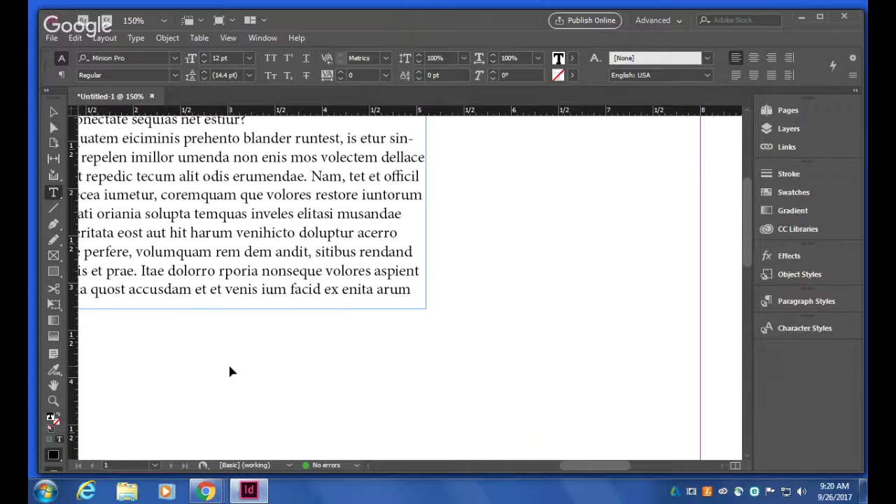
key("ctrl+minus")
key("ctrl+minus")
key("ctrl+minus")
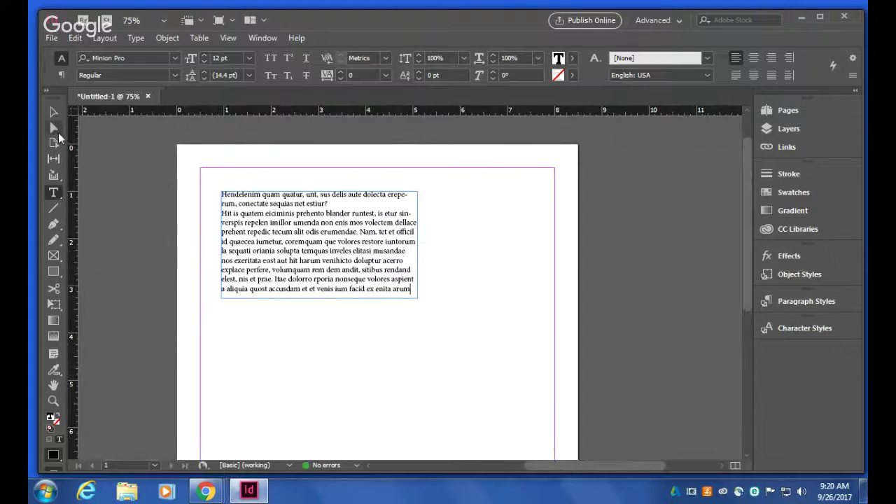
left_click(56, 113)
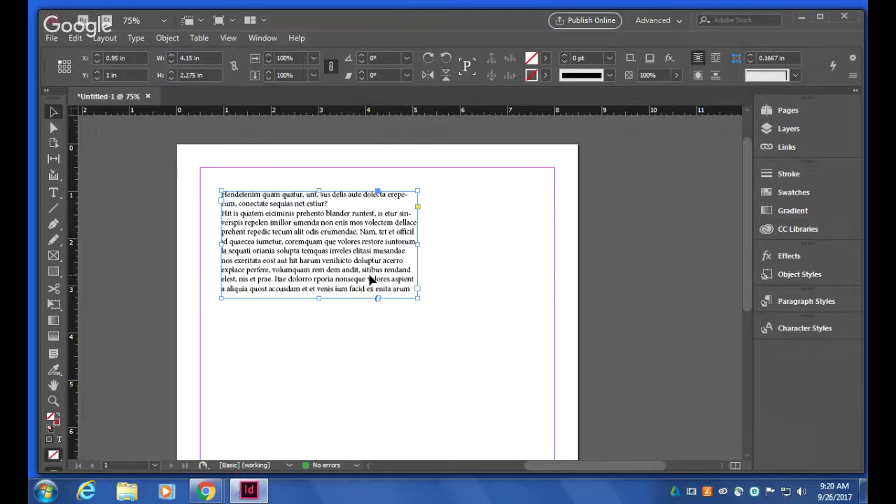
left_click_drag(368, 272, 436, 355)
left_click_drag(438, 354, 467, 333)
left_click_drag(466, 327, 362, 332)
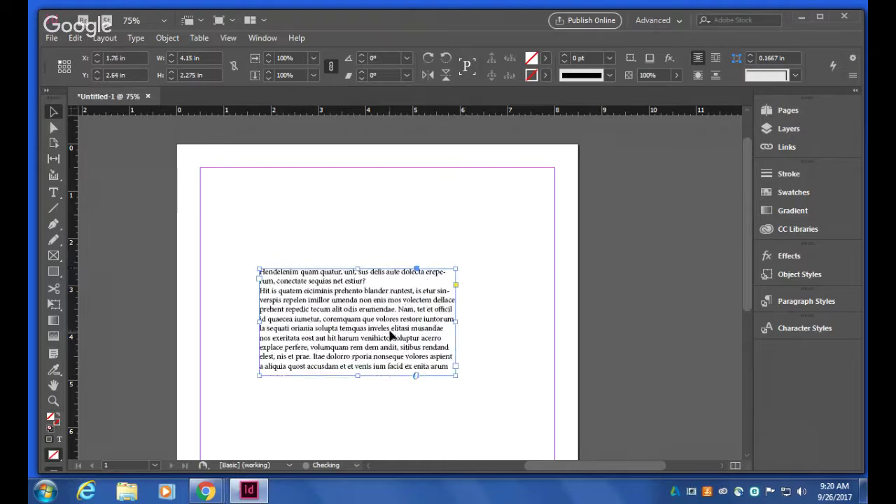
Draw a headline text frame about 4.27 in wide and 0.81 in high just above the body text and enter "iuygjkghkjghjklh"
left_click(54, 194)
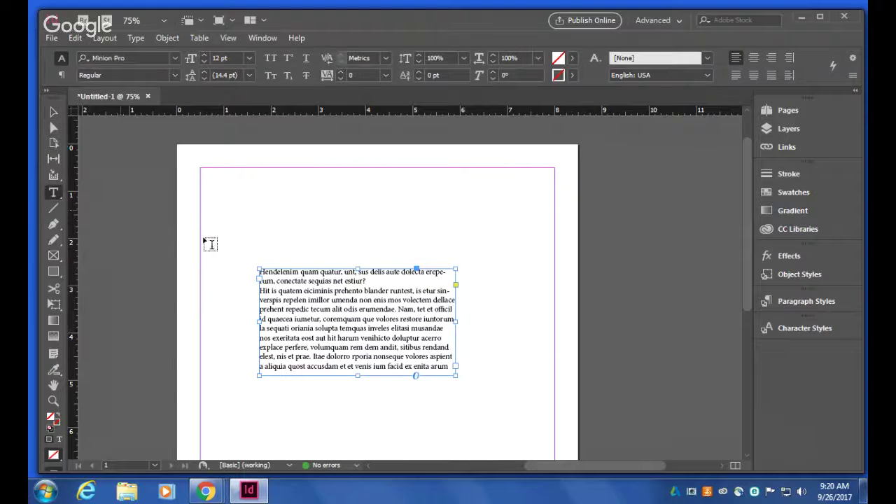
left_click_drag(253, 225, 455, 264)
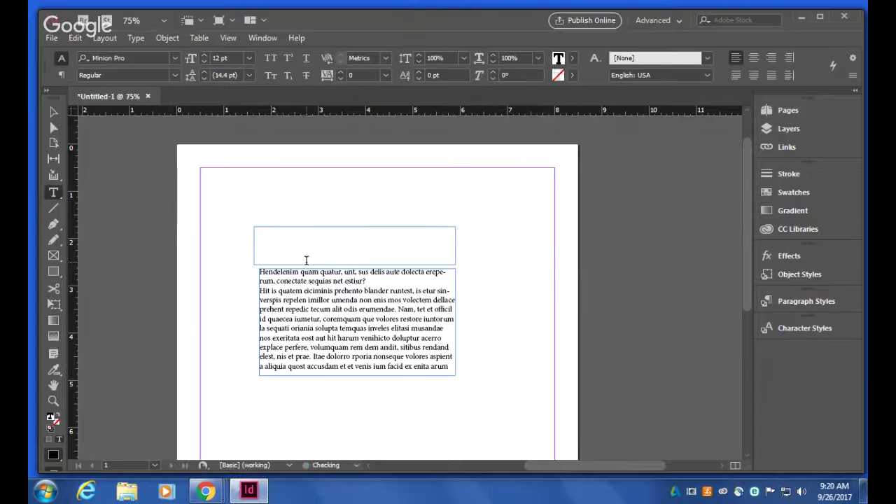
type("iuygjkghkjghjklh")
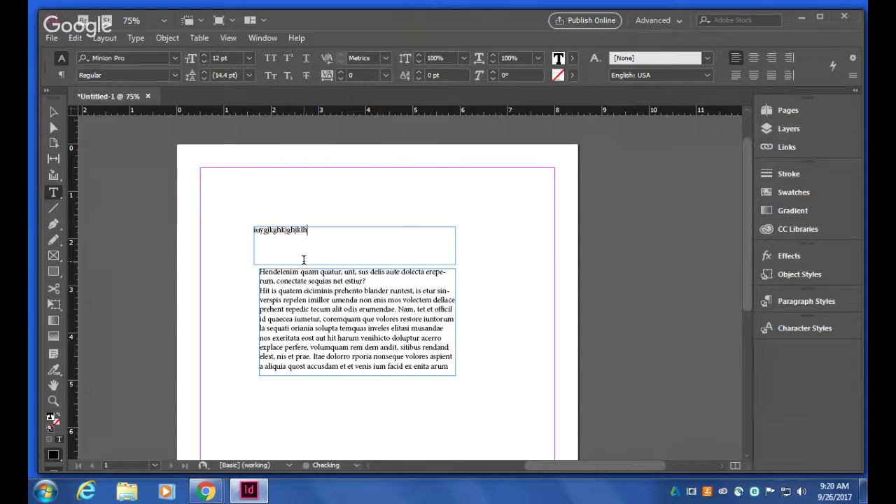
Set the headline text's font to Arial with the Black style
left_click_drag(355, 237, 248, 226)
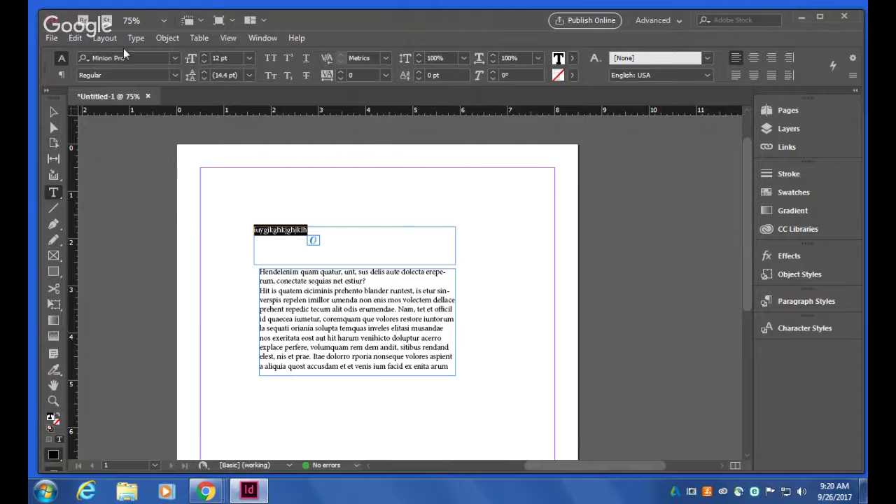
left_click(175, 58)
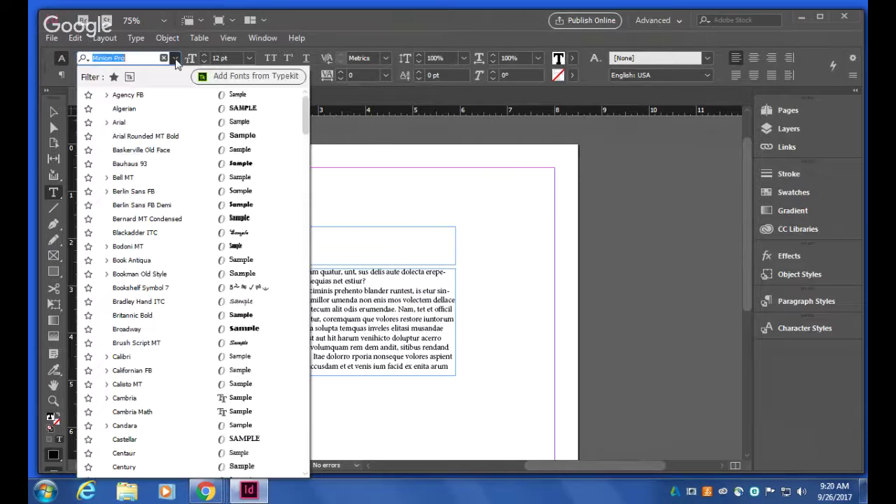
left_click(121, 122)
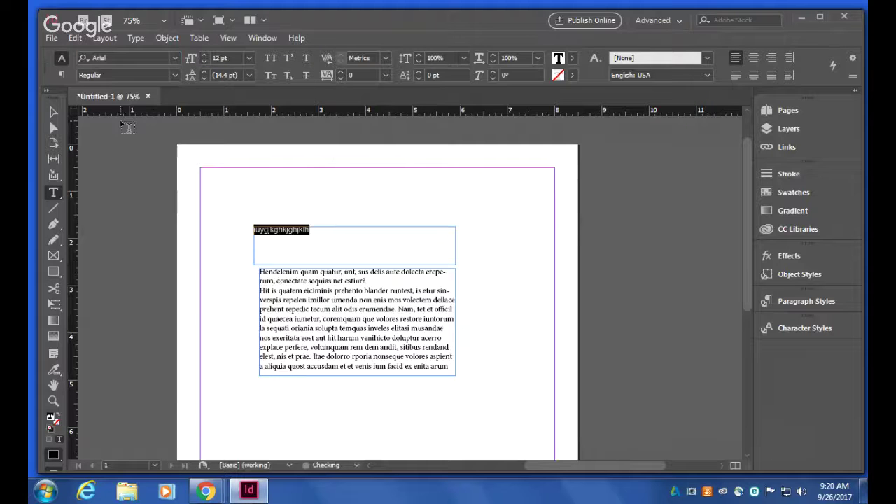
left_click(174, 75)
left_click(108, 198)
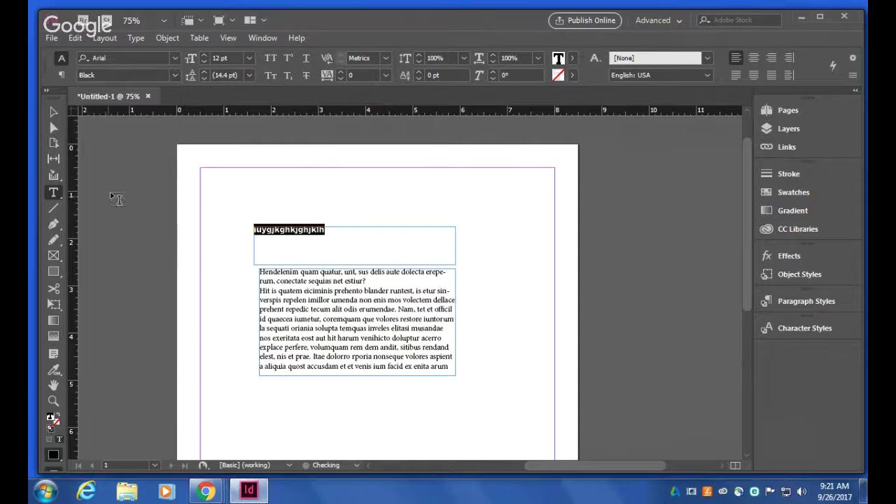
Enlarge the headline text to 36 pt and fine-tune its size to 42 pt
left_click(249, 58)
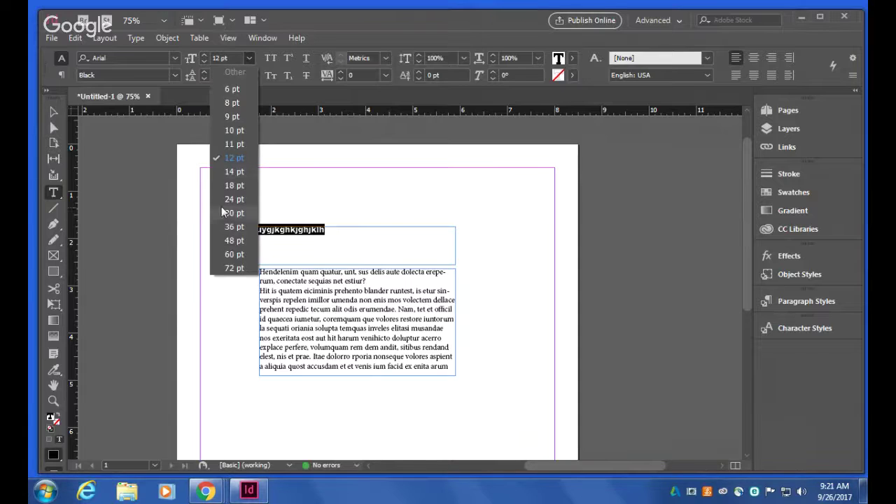
left_click(234, 227)
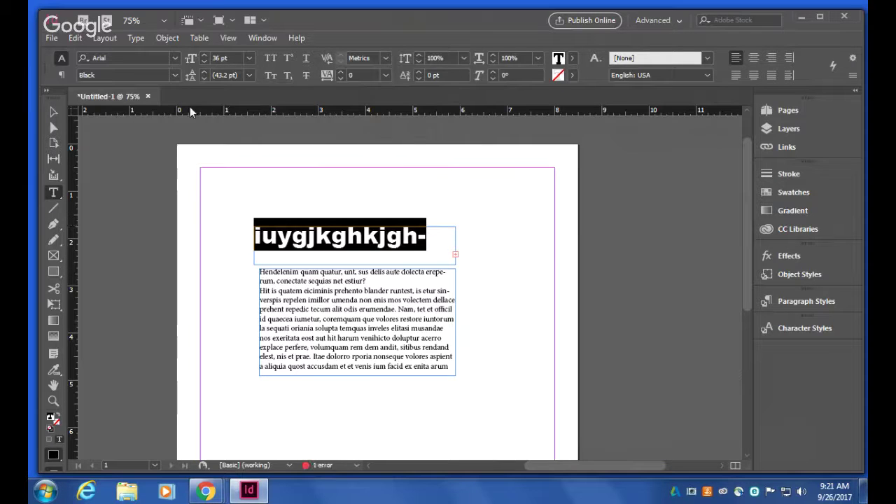
left_click(205, 56)
left_click(204, 56)
left_click(204, 56)
left_click(204, 57)
left_click(204, 56)
left_click(204, 57)
left_click(204, 57)
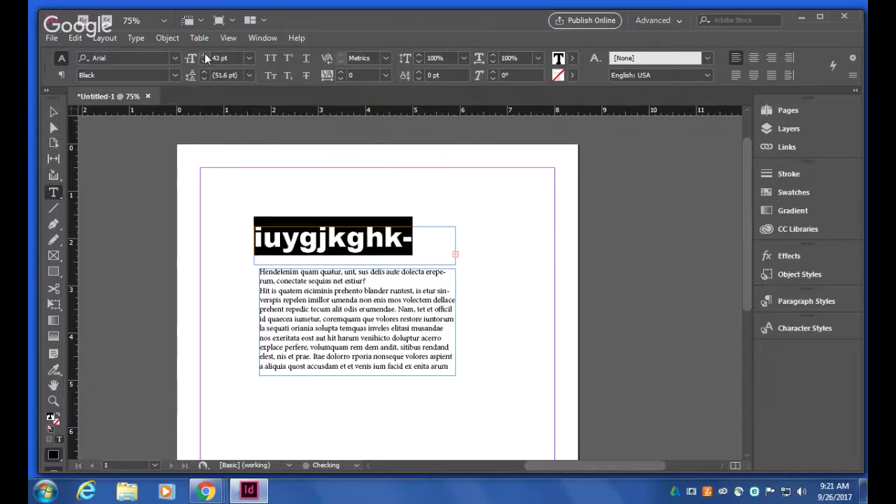
left_click(204, 61)
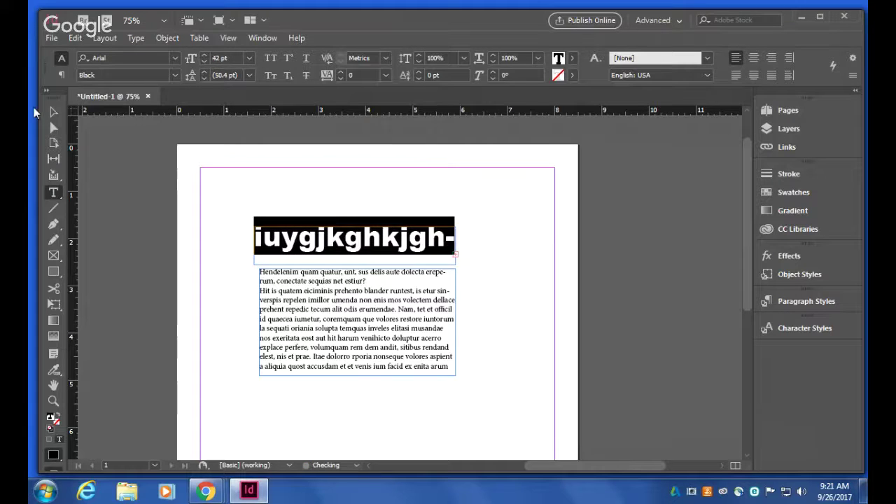
Shorten the headline frame to about 0.62 in high and position it directly above the body text at about X 1.7 in, Y 2.02 in
left_click(53, 110)
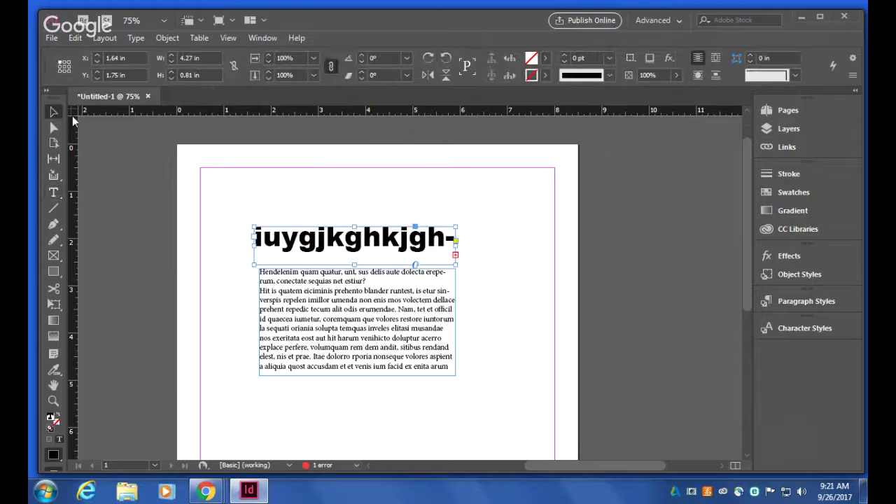
left_click_drag(361, 227, 365, 259)
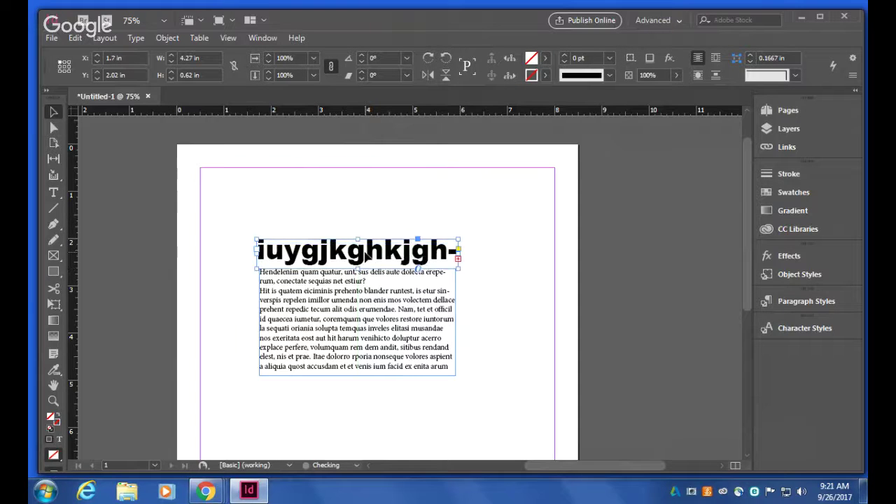
left_click(326, 206)
Color the headline text cyan with the C=100 M=0 Y=0 K=0 swatch
double_click(333, 249)
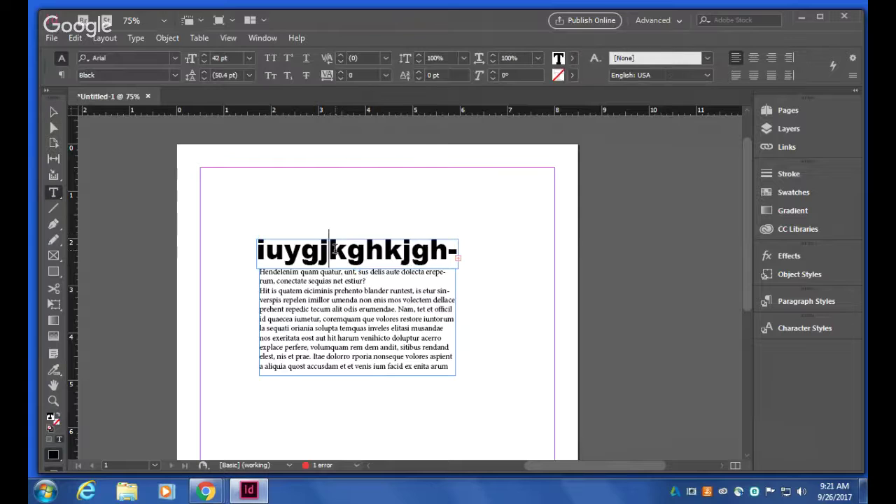
triple_click(374, 253)
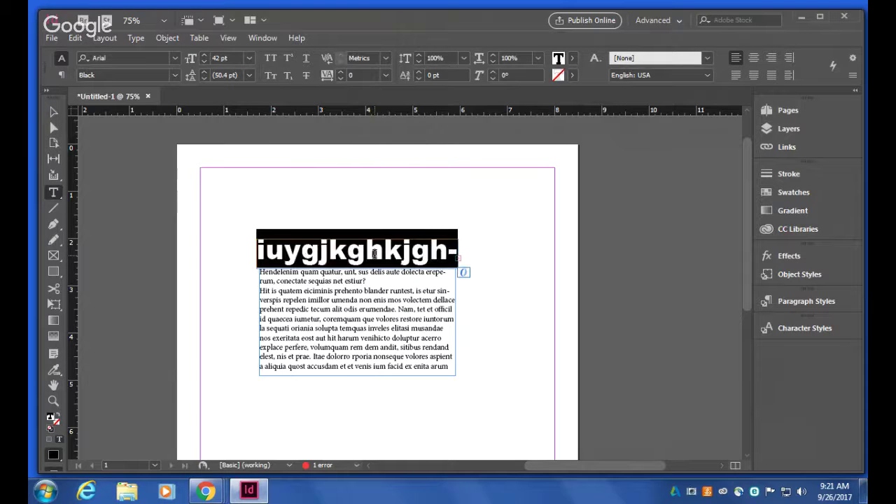
left_click(572, 58)
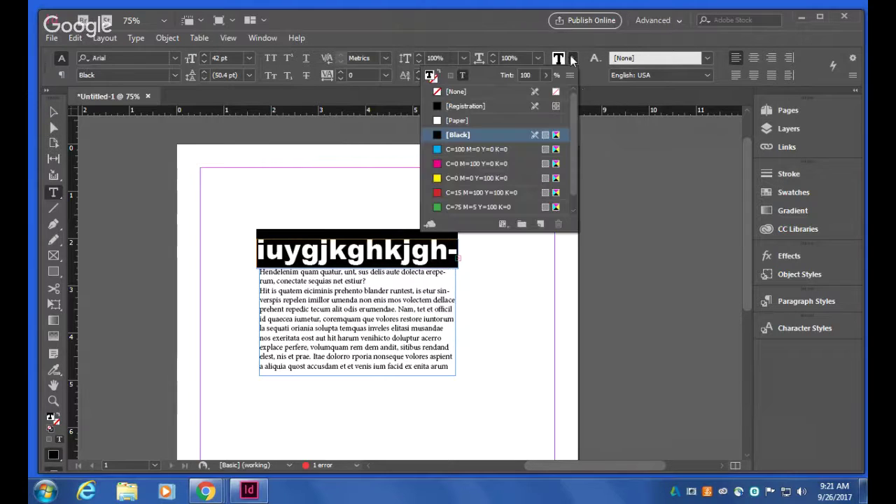
left_click(469, 149)
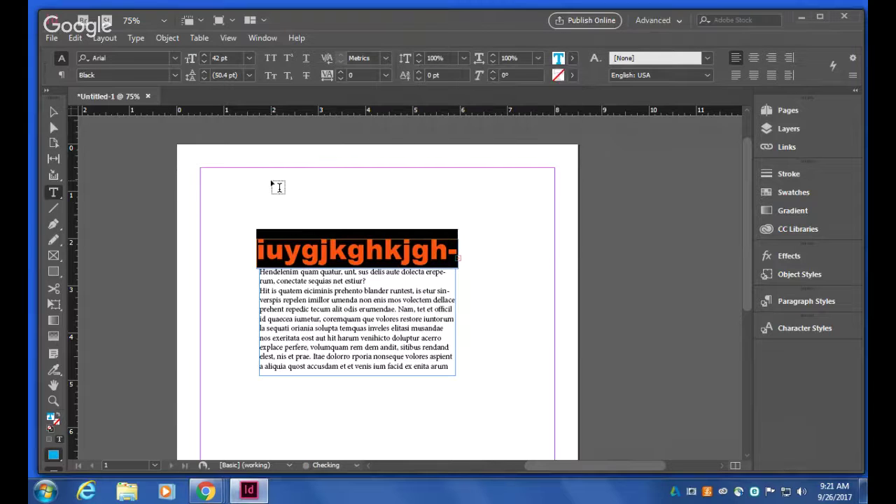
Move the headline frame to the page's upper-left margin corner and the body text frame directly beneath it at X 0.5 in, Y 1.12 in
left_click(54, 112)
left_click(239, 193)
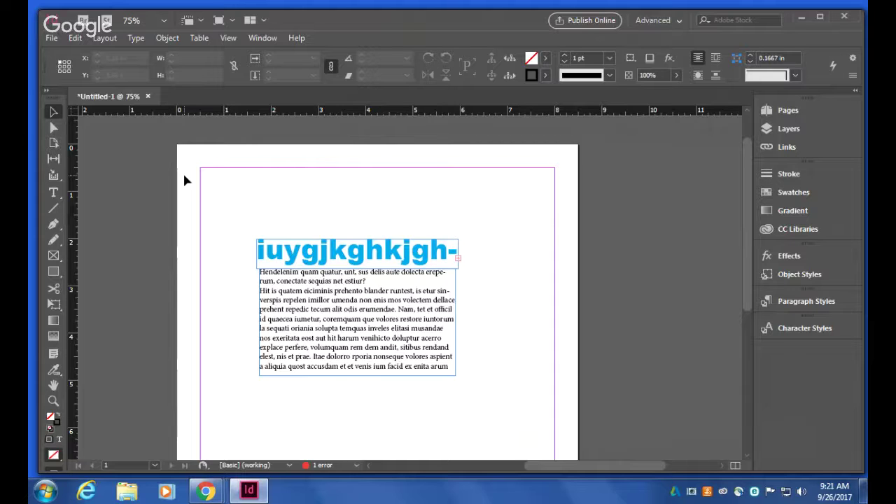
left_click_drag(370, 261, 314, 187)
left_click_drag(329, 310, 273, 238)
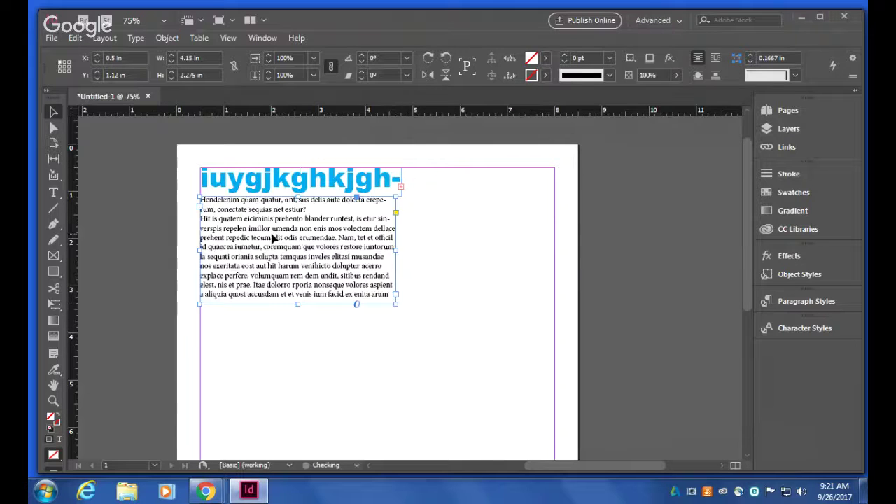
Try aligning the selected body text to the baseline grid and undo it
double_click(299, 297)
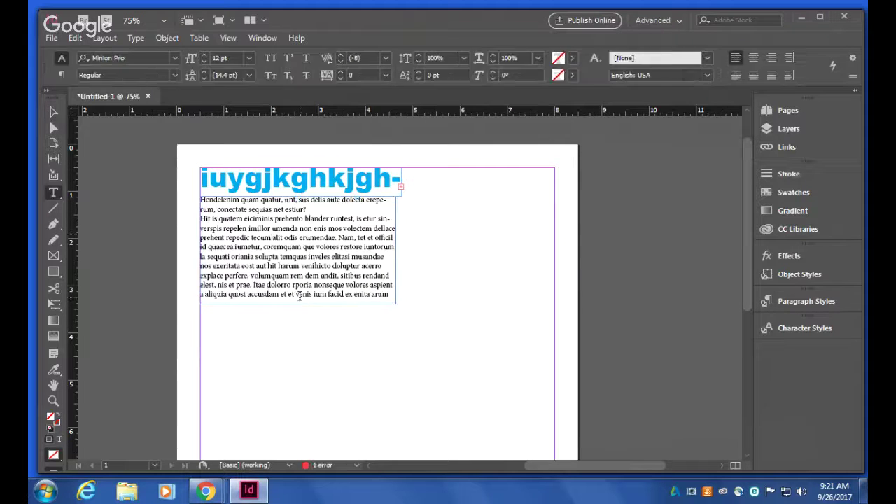
left_click_drag(301, 281, 201, 199)
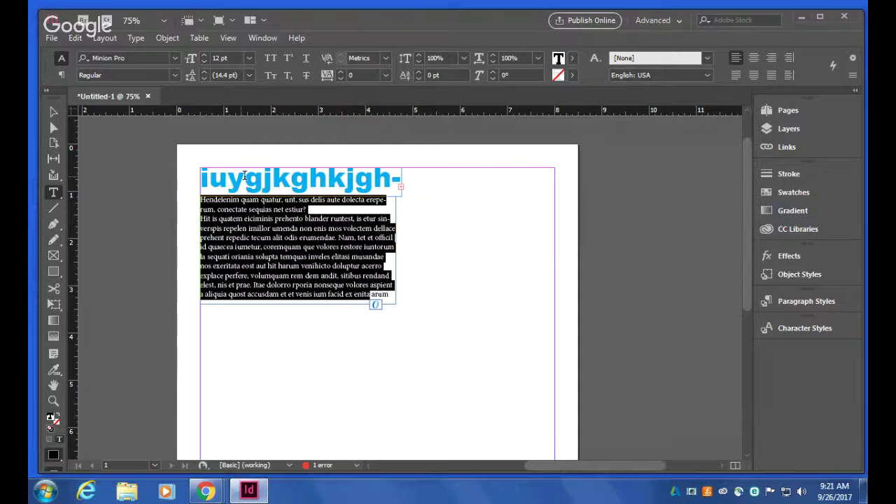
left_click(62, 75)
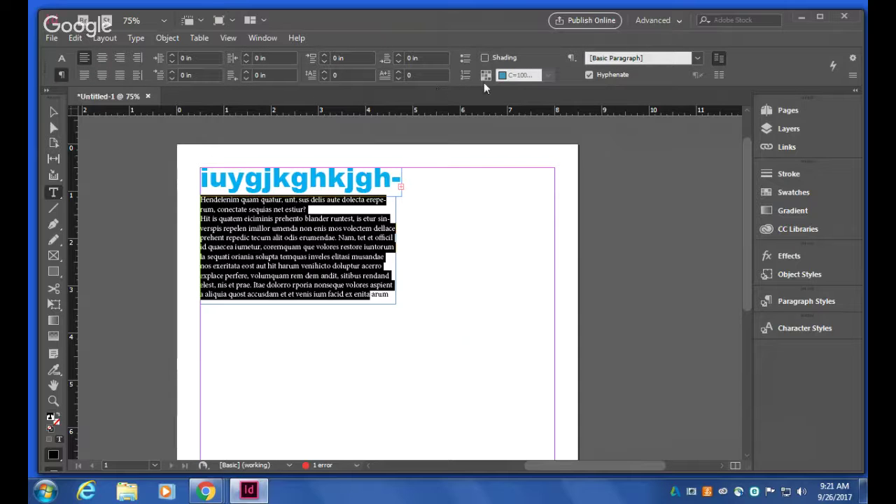
left_click(718, 74)
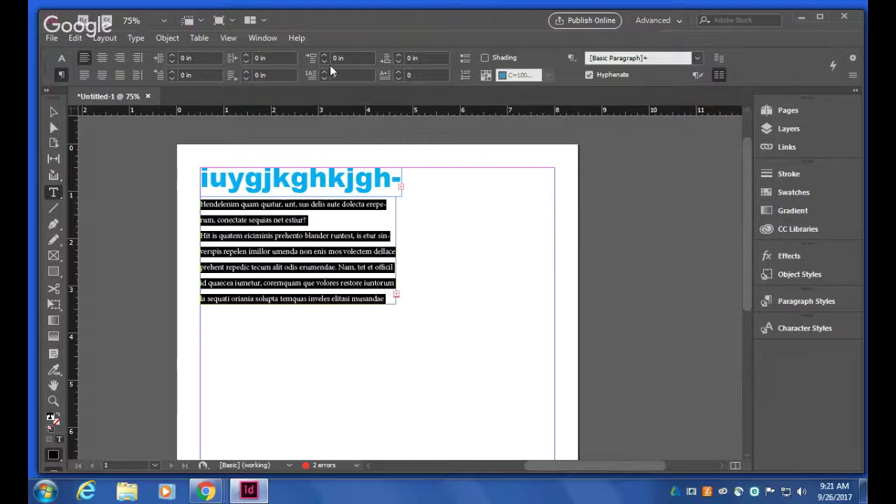
key("ctrl+z")
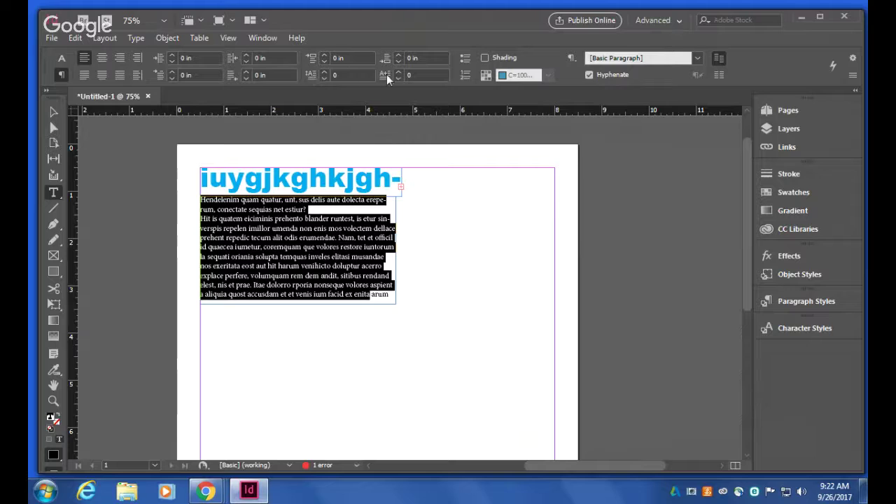
Give the first body paragraph a one-character drop cap spanning five lines
left_click(267, 230)
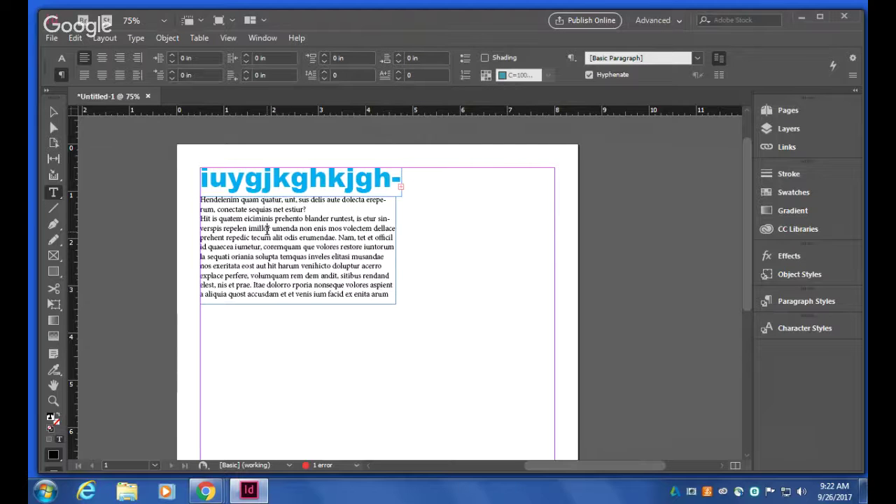
left_click_drag(200, 199, 205, 200)
left_click(399, 72)
left_click(324, 71)
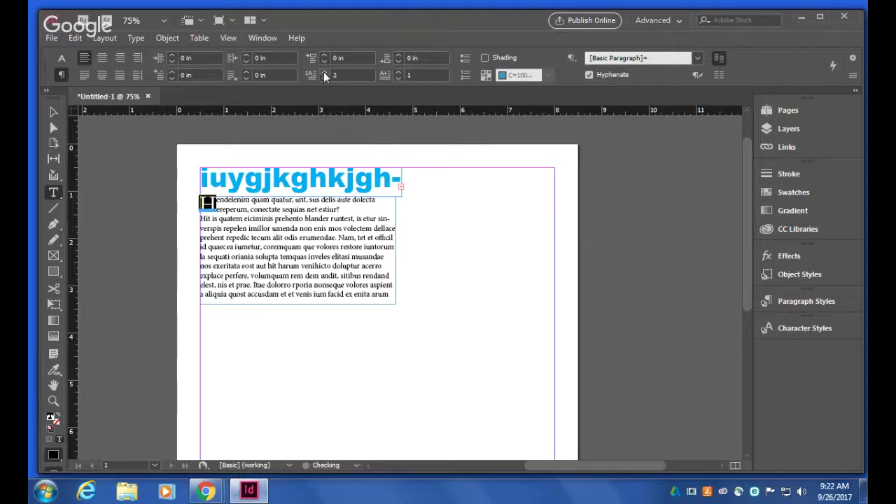
left_click(324, 72)
left_click(324, 71)
left_click(324, 71)
left_click(314, 352)
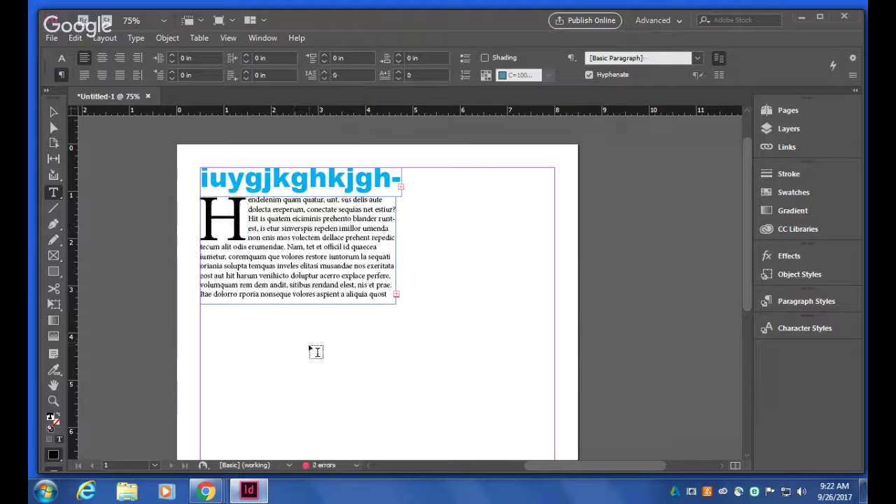
Color the drop cap H magenta with the C=0 M=100 Y=0 K=0 swatch
left_click_drag(200, 201, 246, 201)
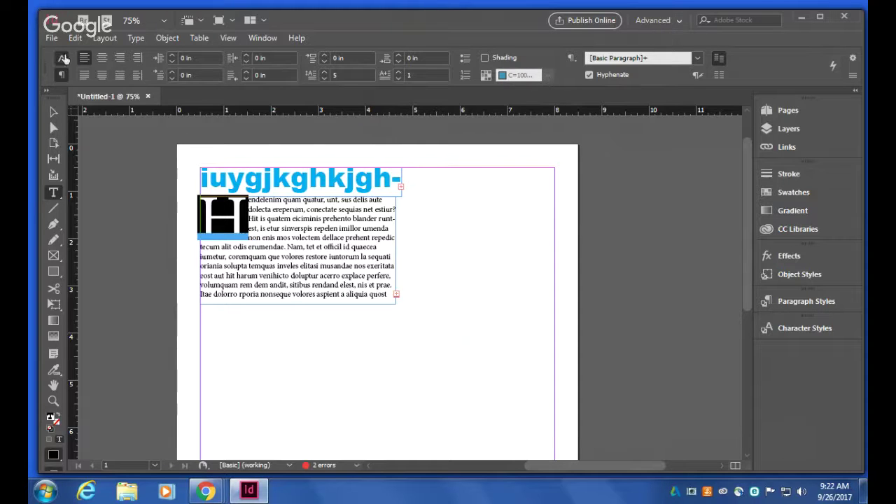
left_click(62, 58)
left_click(562, 59)
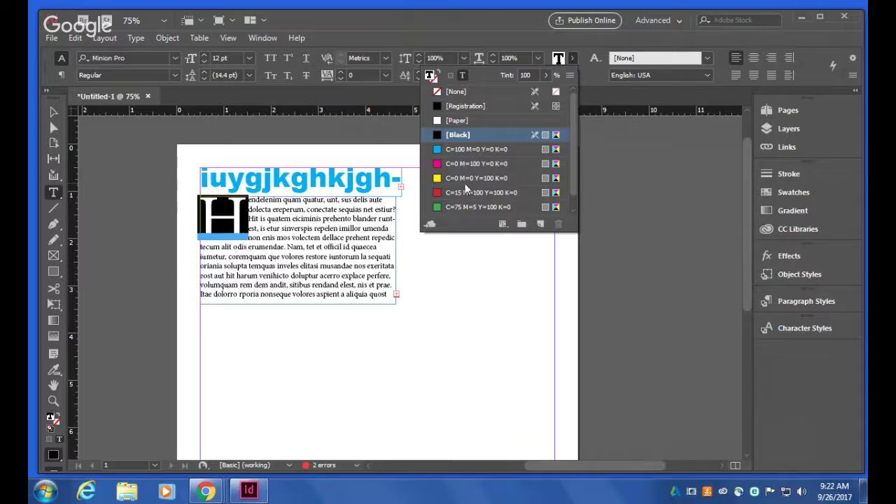
left_click(463, 164)
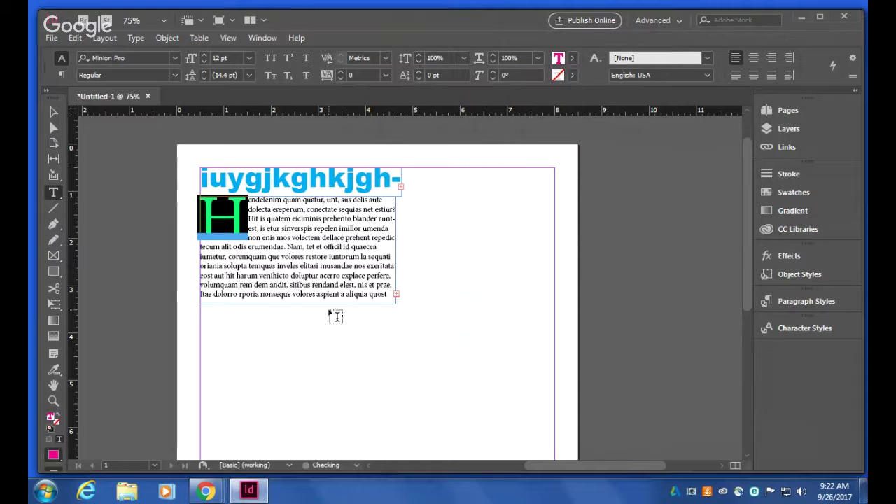
left_click(336, 316)
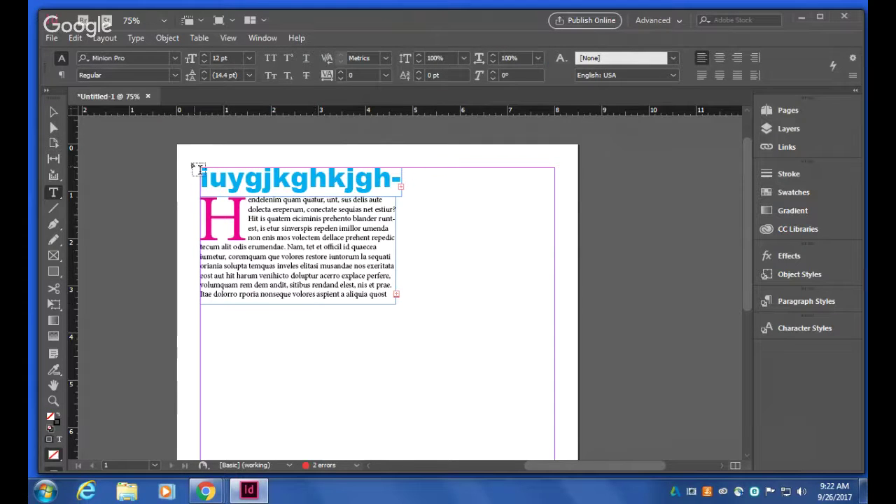
Draw a rectangular picture frame about 4.34 in wide and 2.32 in high below the body text, at about X 1.72 in, Y 3.66 in
left_click(53, 256)
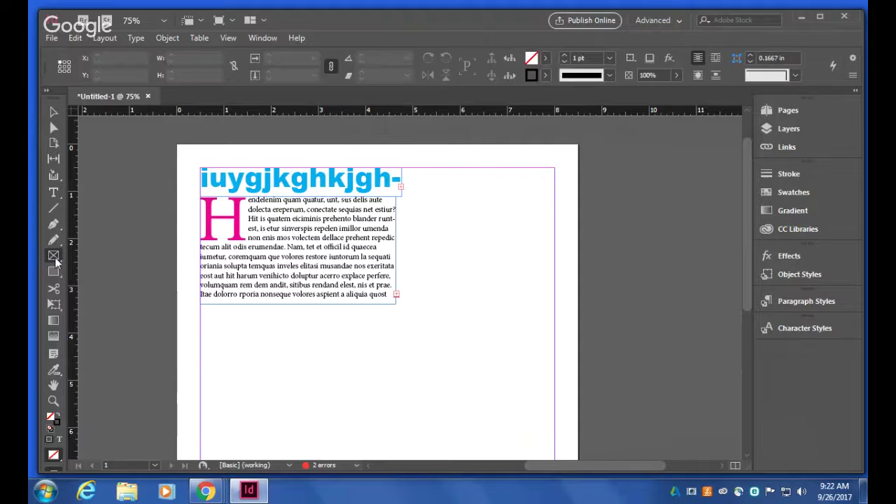
left_click_drag(258, 316, 463, 426)
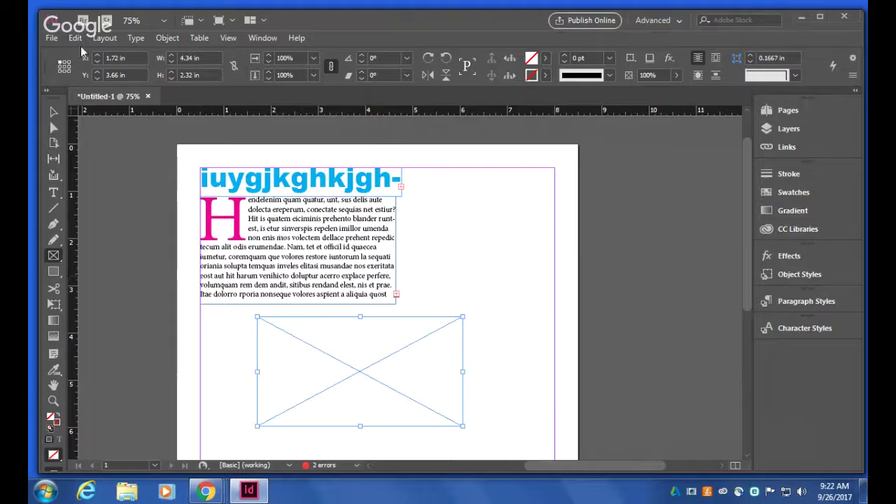
Start placing a file in the frame and browse the docs drive to School_Shared, FY, 1.YEARBOOK, Events, RelayforLife, PreRelay CoffeehousePhotos
left_click(51, 38)
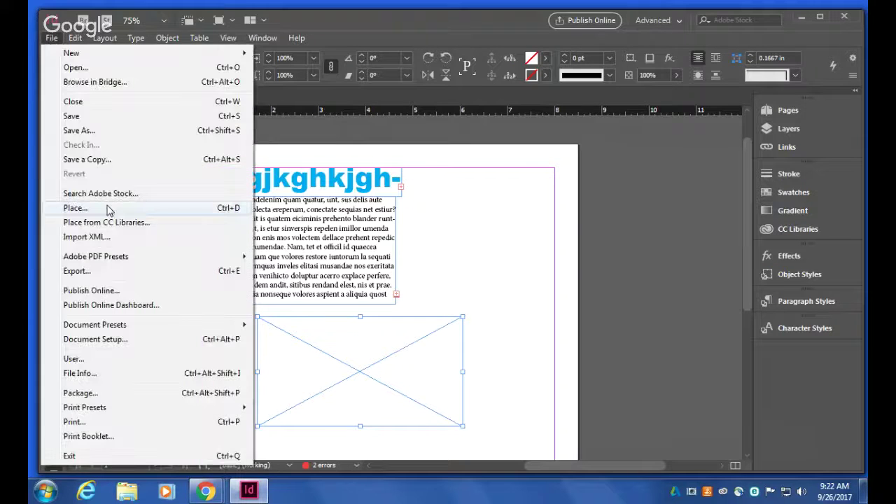
left_click(84, 210)
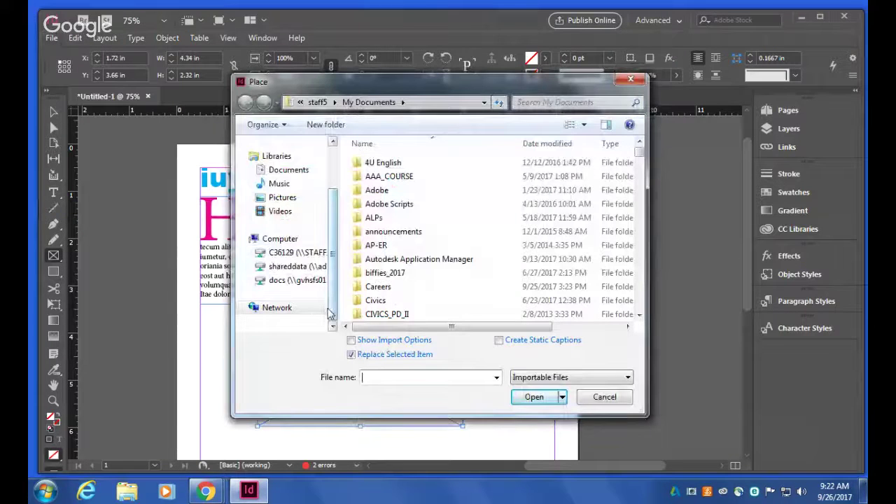
left_click(297, 279)
double_click(389, 189)
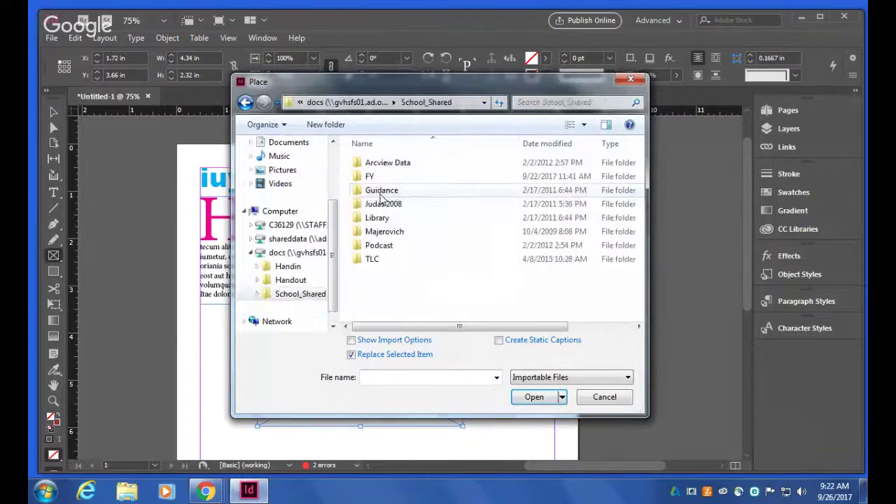
double_click(378, 176)
double_click(382, 163)
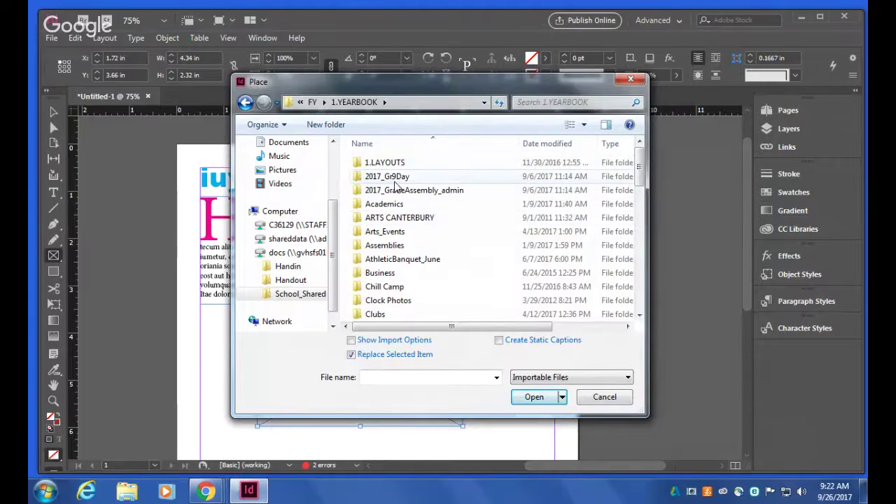
scroll(427, 266, "down", 1)
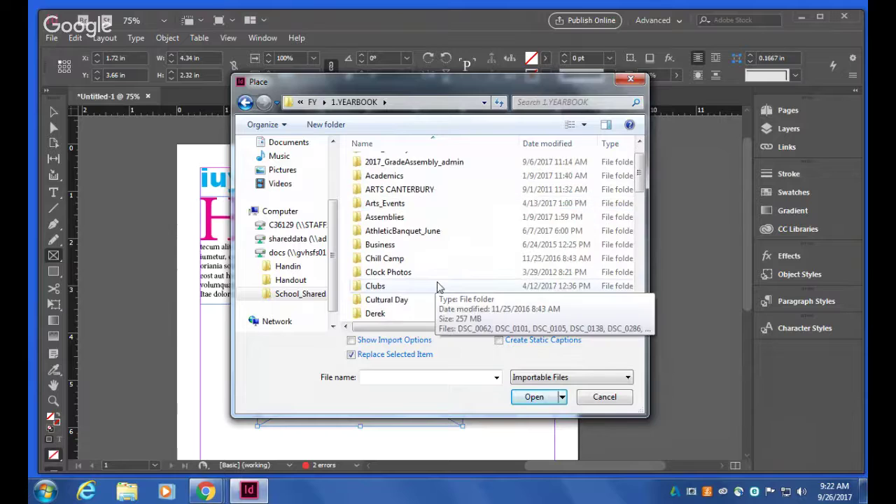
scroll(440, 286, "down", 2)
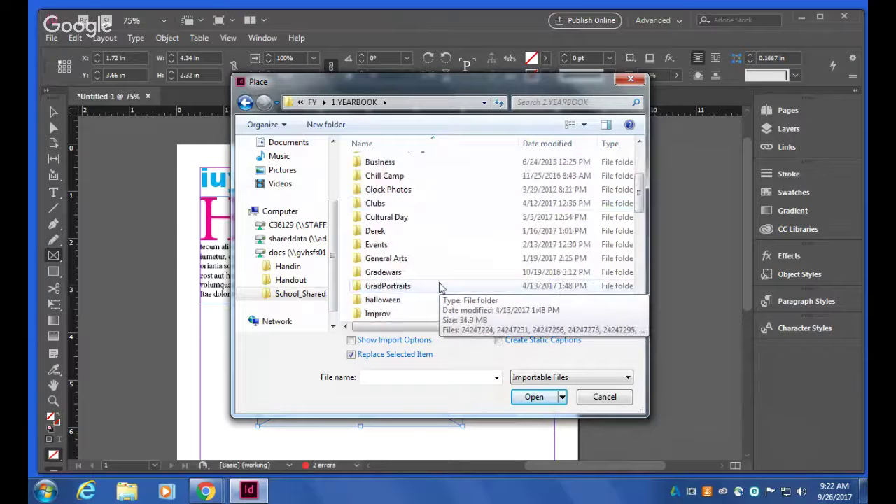
double_click(394, 242)
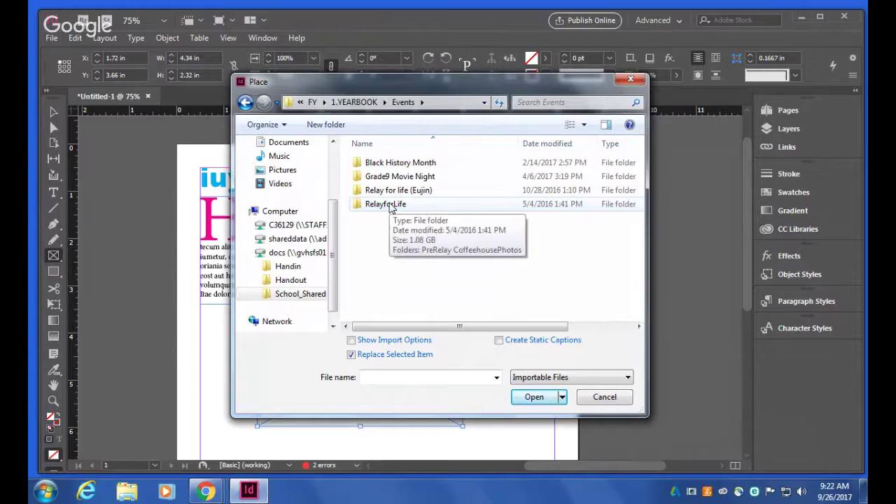
double_click(391, 207)
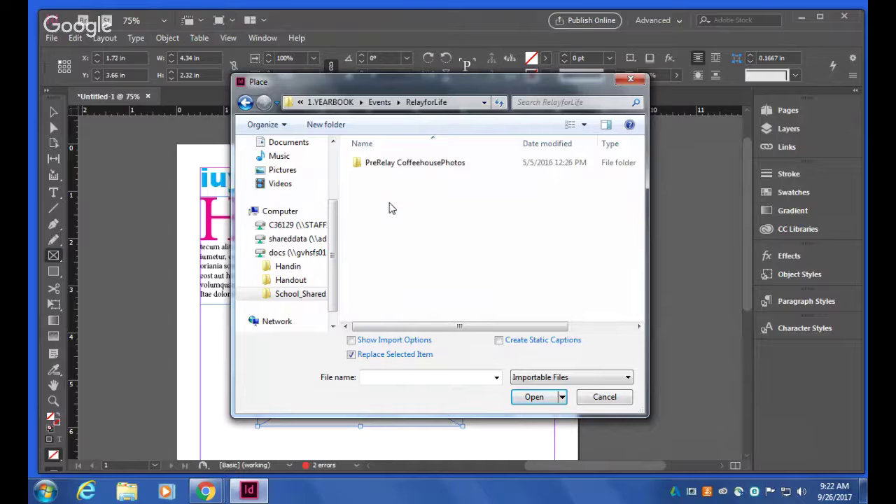
double_click(405, 167)
Show the photos as thumbnails, place DSC_0001 into the picture frame, and select the image inside it
left_click(382, 218)
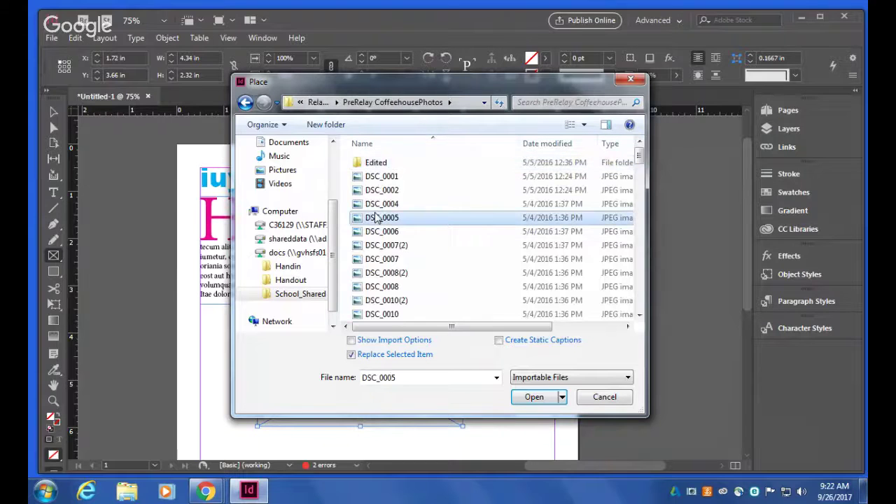
left_click(380, 260)
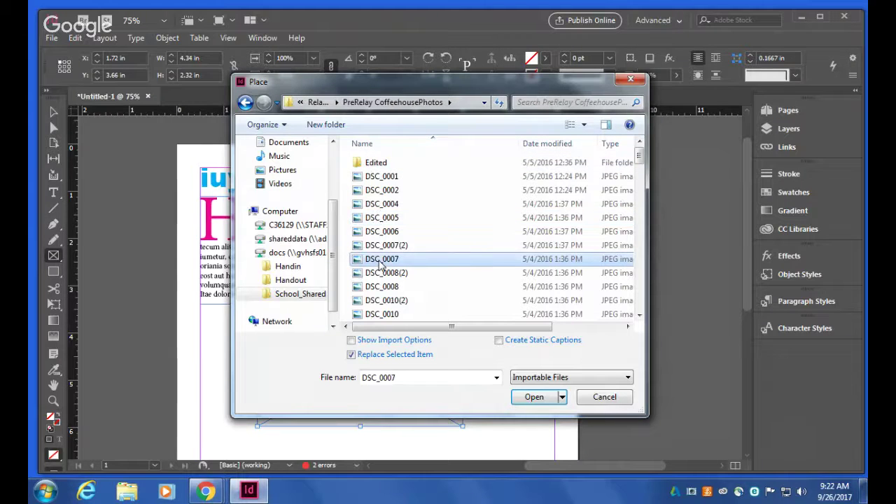
left_click(585, 126)
left_click(625, 40)
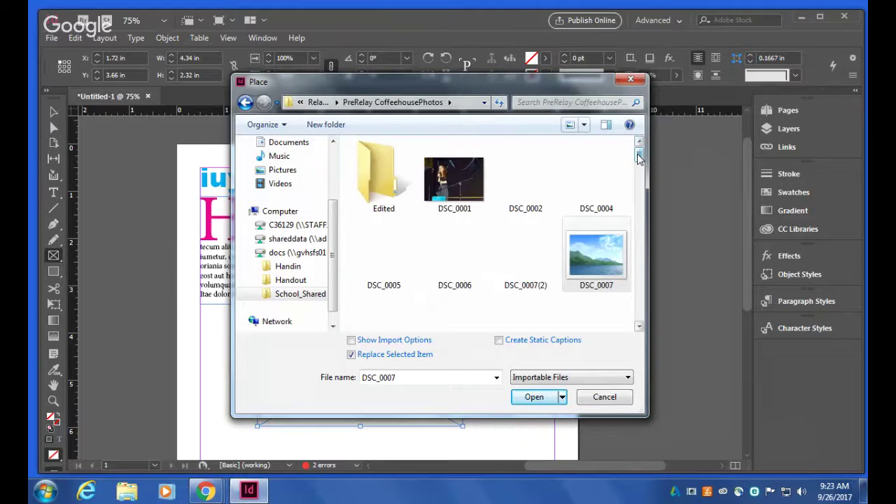
left_click(454, 181)
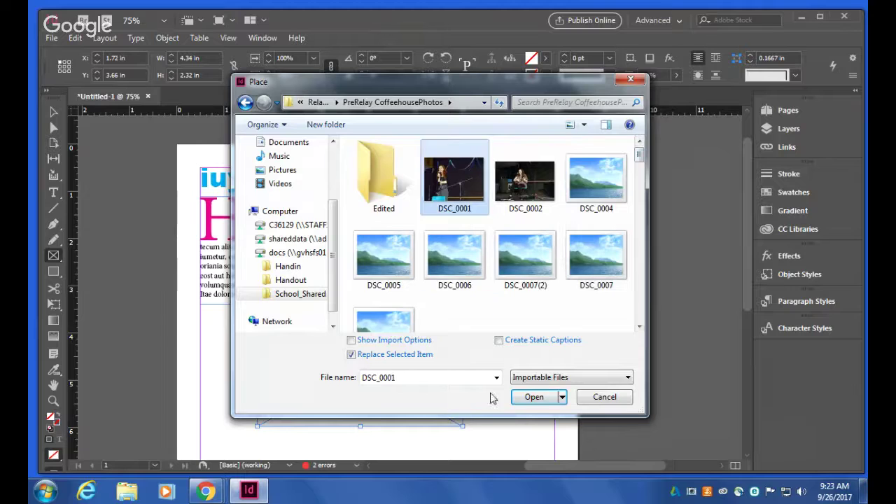
left_click(533, 398)
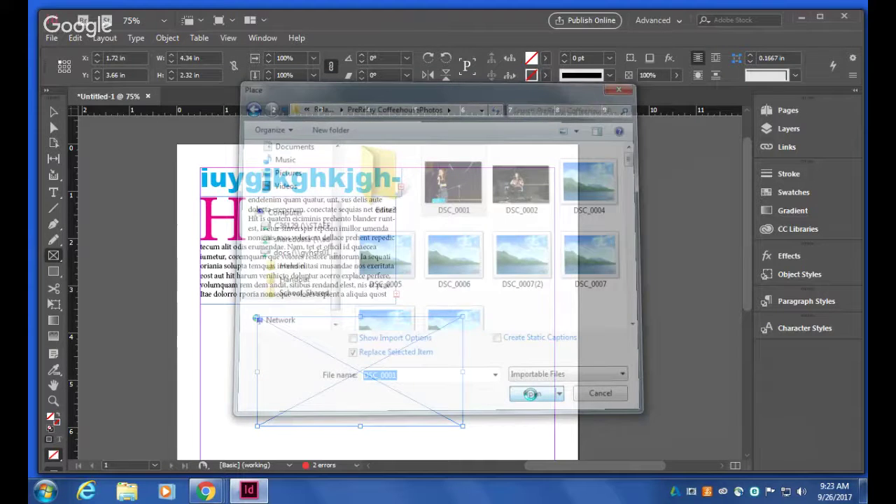
left_click(361, 374)
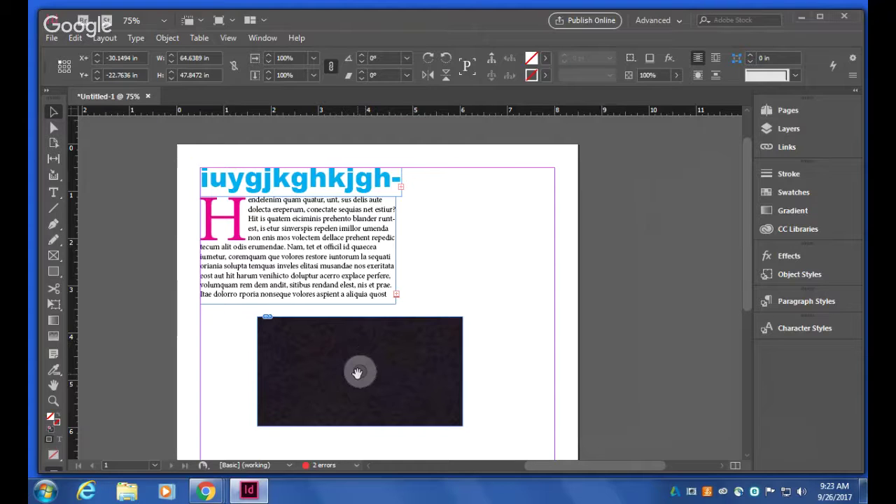
scroll(733, 437, "down", 1)
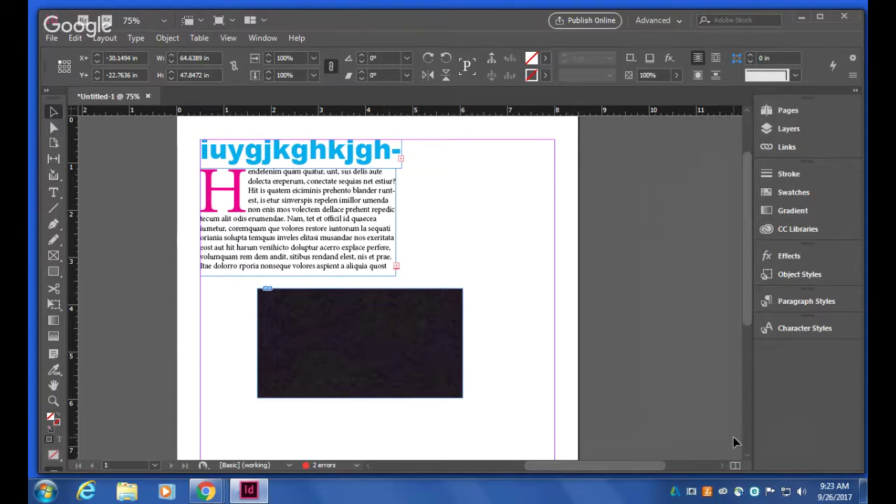
Fill the picture frame below the body text proportionally with the placed photo
scroll(733, 437, "down", 2)
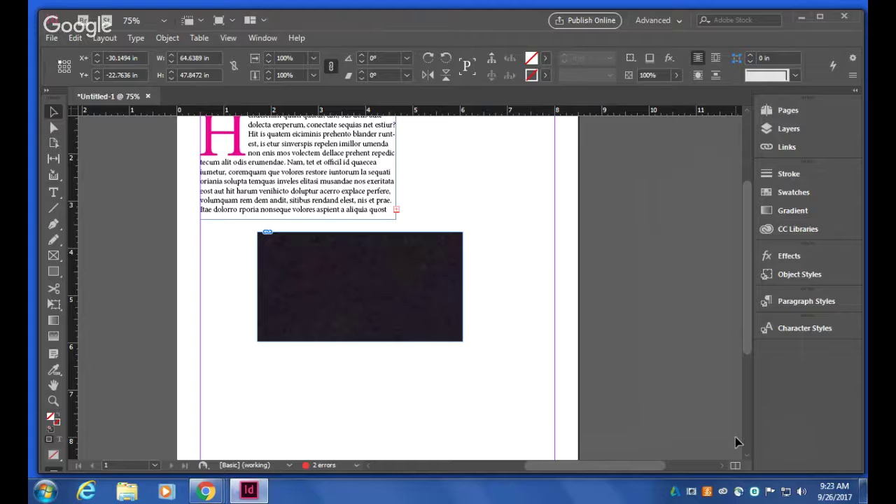
key("ctrl+minus")
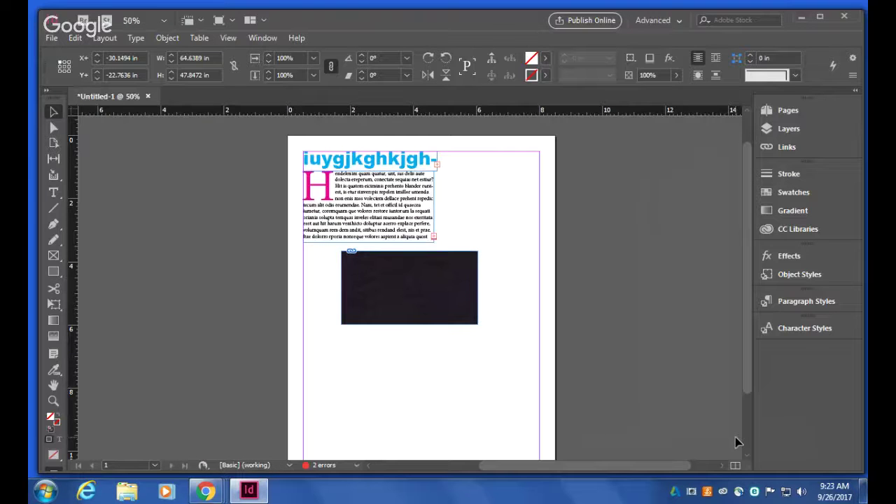
key("ctrl+minus")
key("ctrl+minus")
left_click_drag(432, 284, 411, 345)
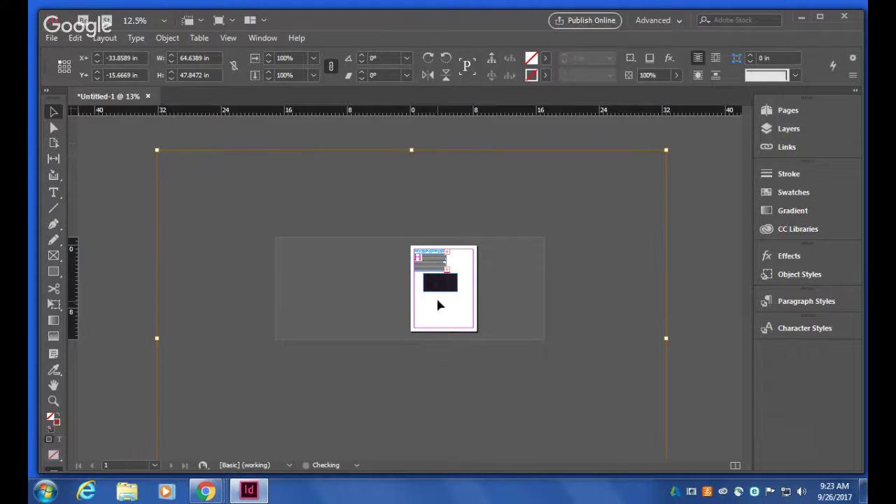
right_click(444, 283)
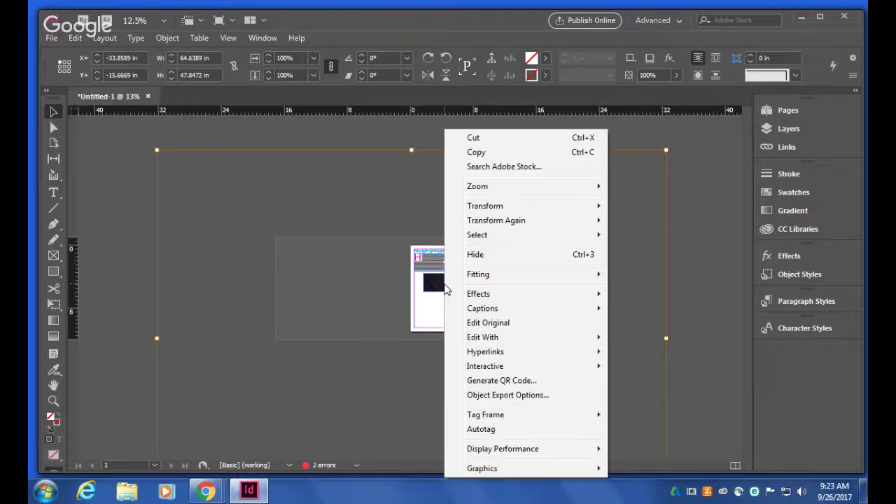
mouse_move(466, 282)
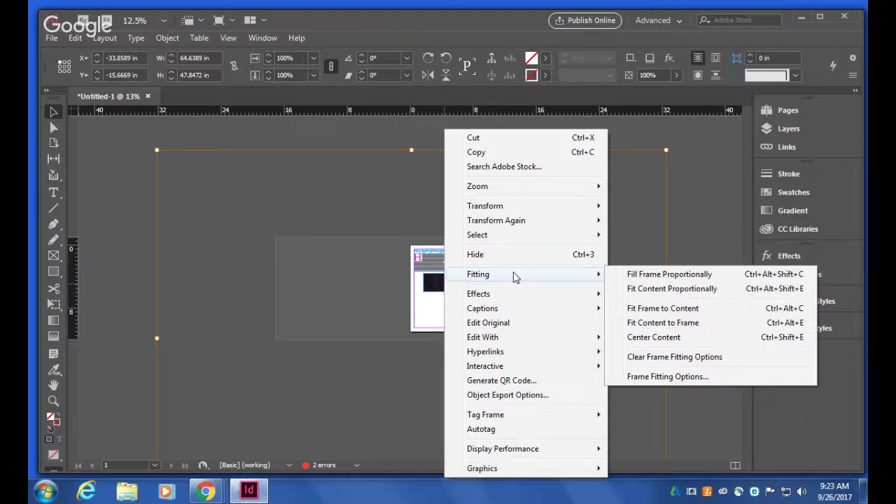
left_click(635, 276)
Narrow the picture frame to about 3.72 in wide and move it beside the body text, at about X 4.65 in, Y 1.12 in
left_click(54, 400)
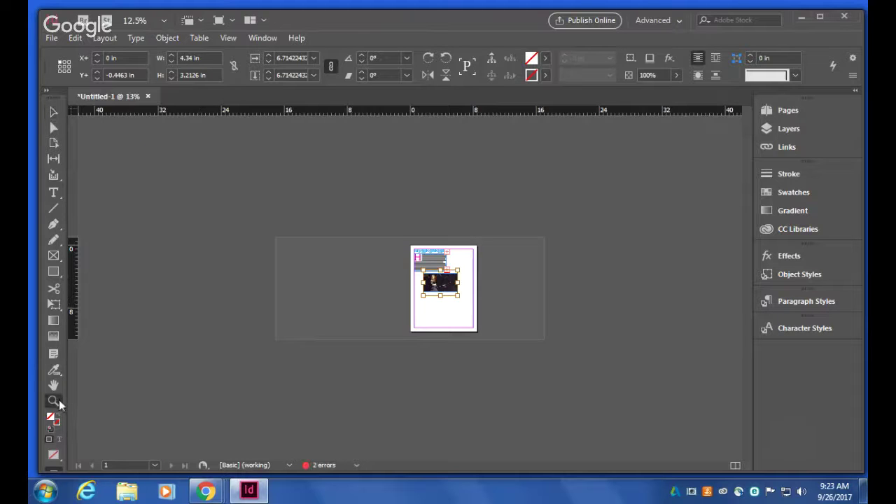
left_click_drag(410, 247, 486, 324)
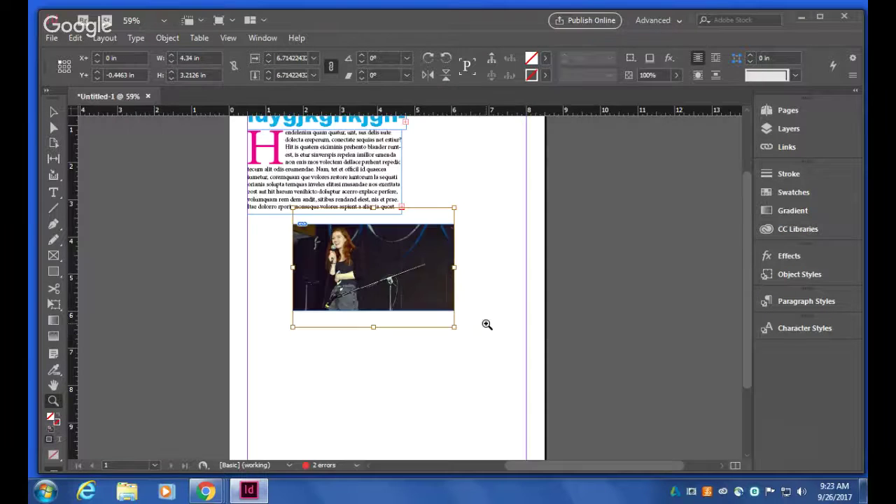
left_click_drag(255, 177, 523, 390)
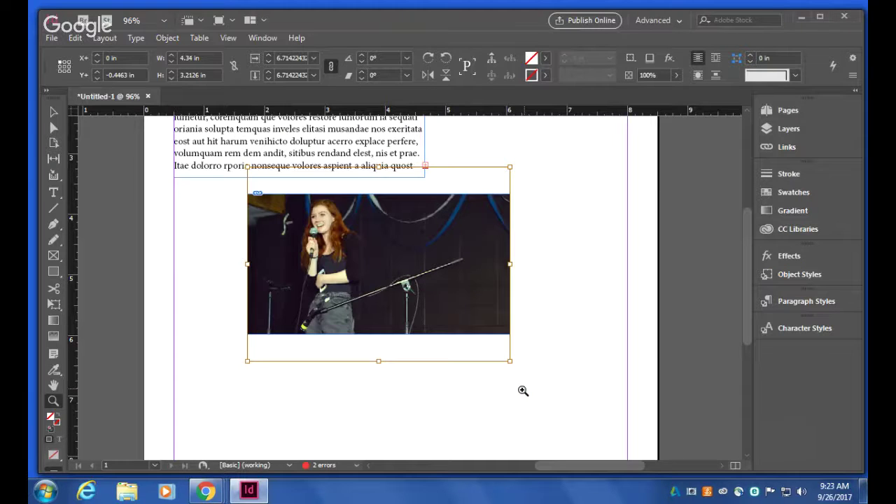
key("v")
mouse_move(373, 265)
left_mouse_down()
mouse_move(374, 282)
mouse_move(378, 251)
left_mouse_up()
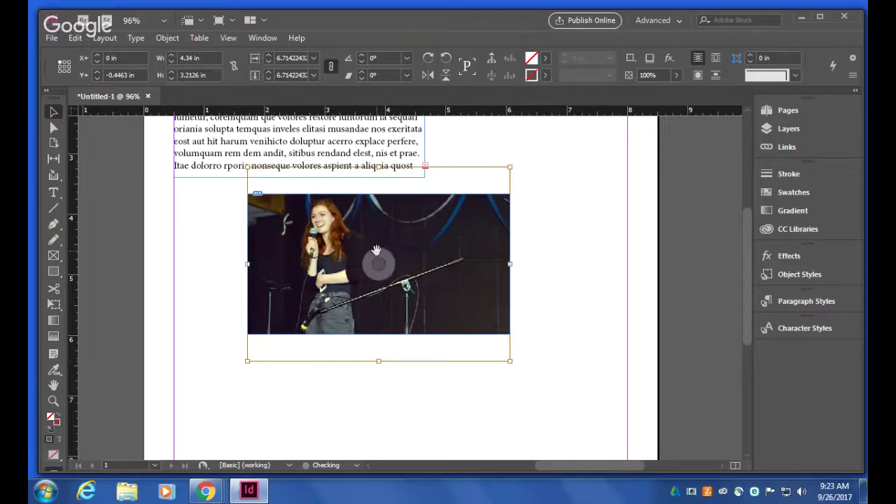
left_click(455, 268)
left_click_drag(510, 264, 472, 265)
scroll(523, 322, "up", 3)
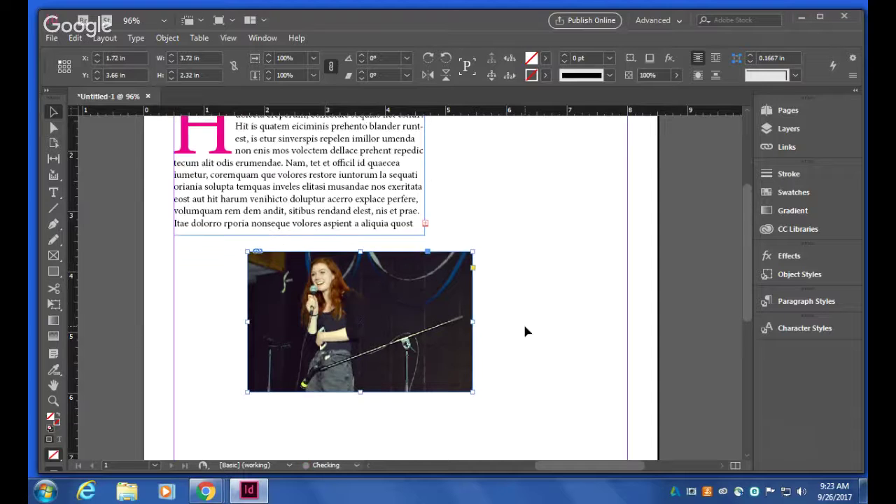
left_click_drag(395, 342, 569, 195)
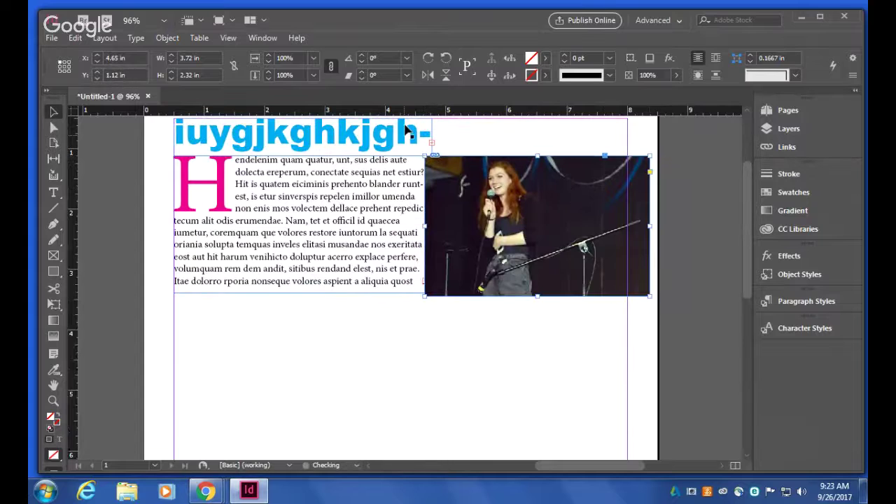
Widen the headline frame to 7.5 in, up to the page margin, and extend the headline text to iuygjkghkjghjgkjhgh
left_click_drag(427, 133, 628, 143)
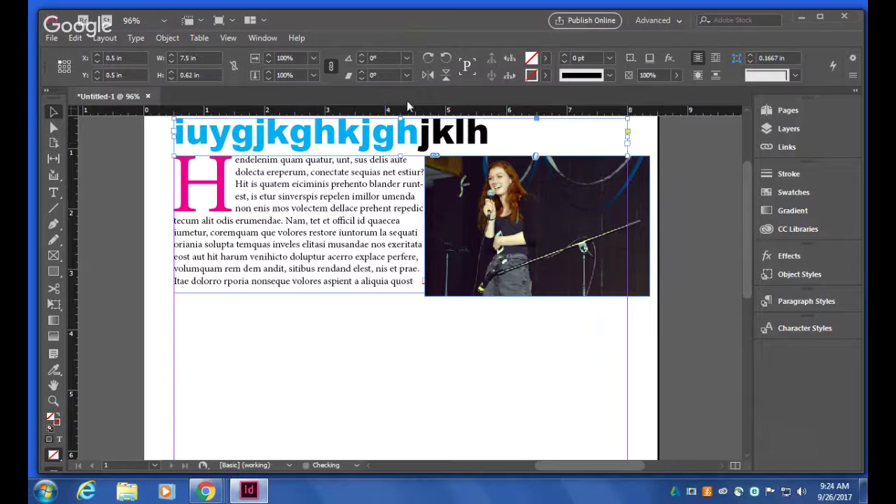
double_click(424, 133)
double_click(423, 133)
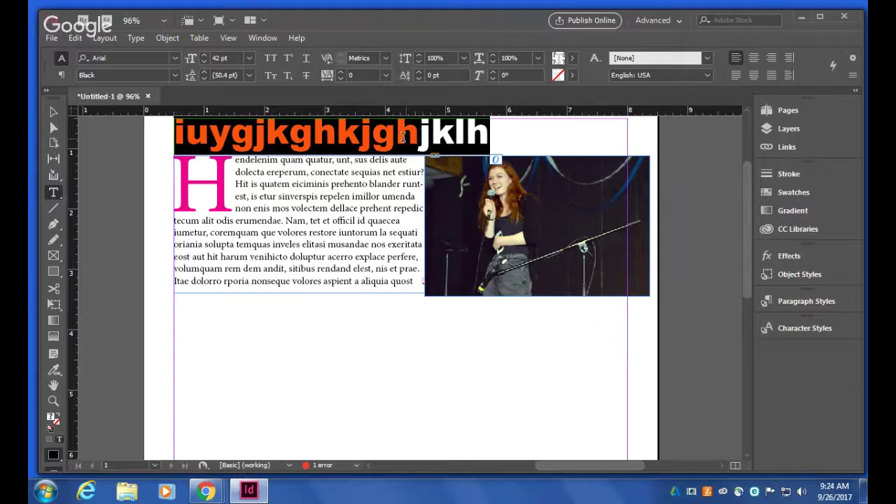
left_click(403, 137)
type("hjgkjhgh-")
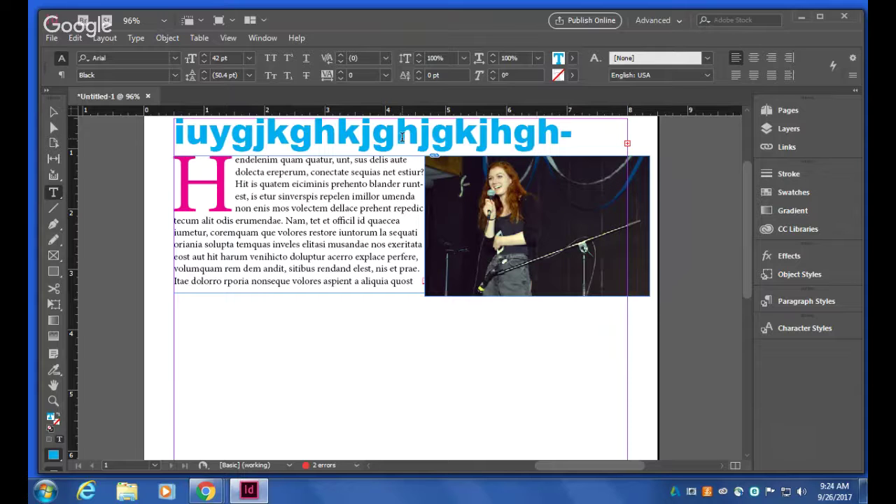
key("ctrl+minus")
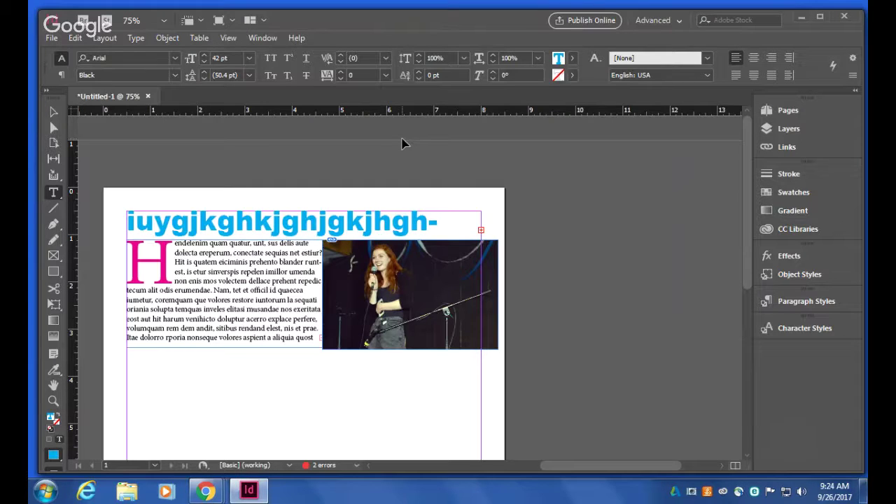
key("Escape")
key("ctrl+minus")
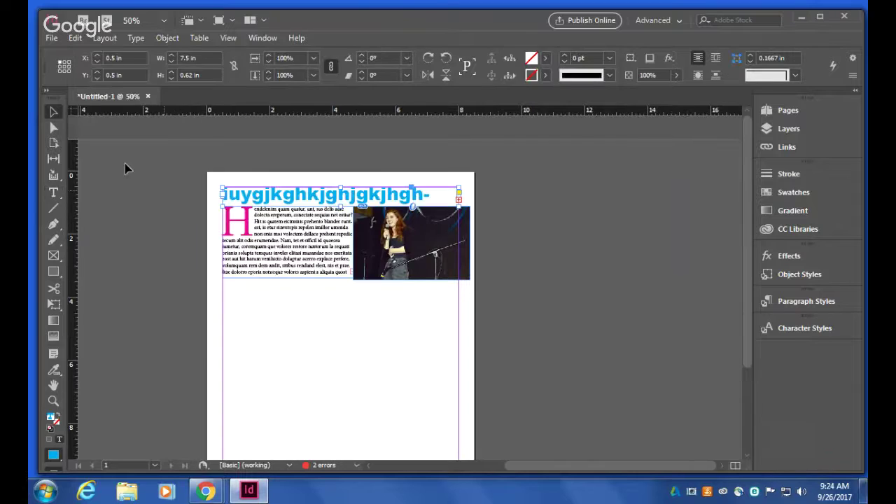
left_click(404, 359)
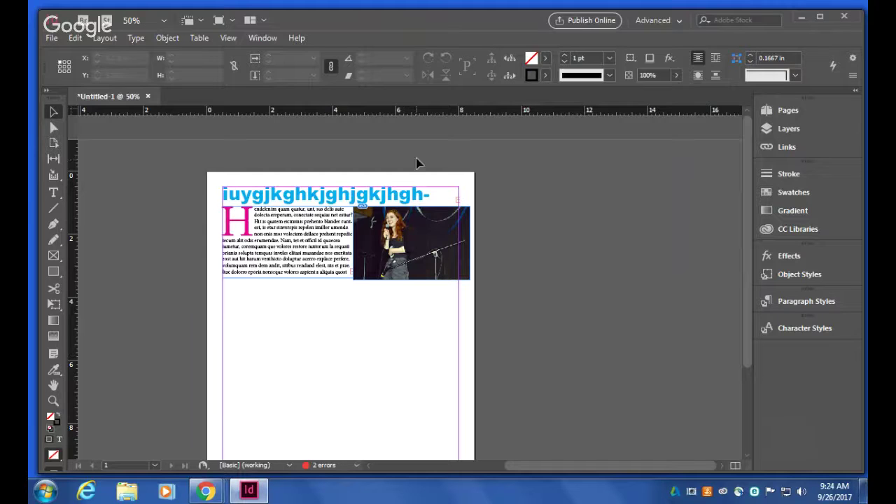
Trim the photo frame's outer edge back to the page's right margin and deselect it
left_click(469, 241)
left_click_drag(472, 241, 458, 243)
left_click(423, 304)
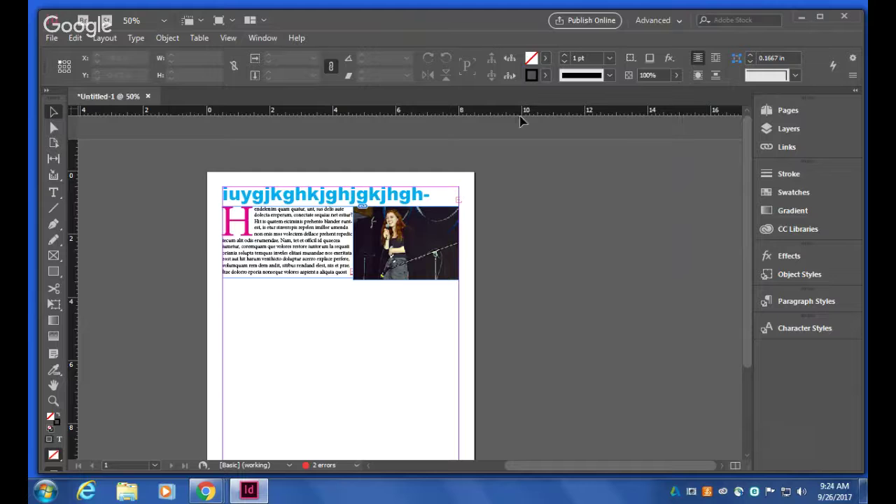
Close the practice document without saving changes and minimize InDesign
left_click(147, 96)
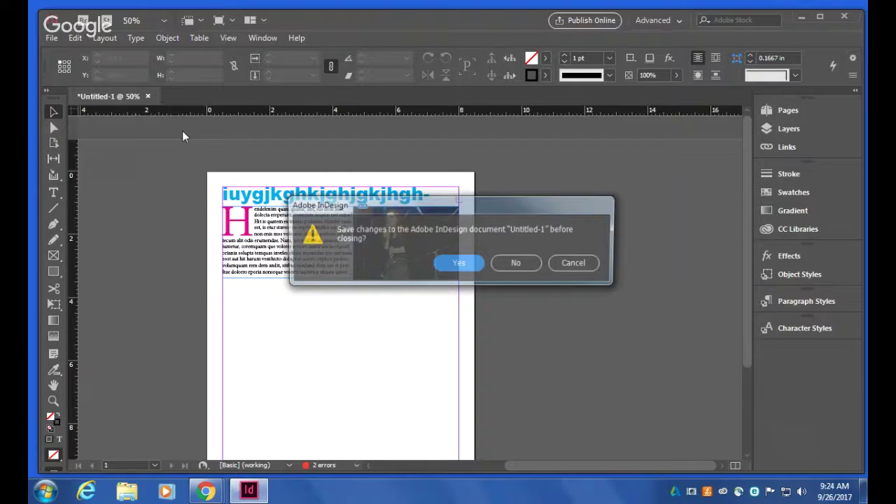
left_click(503, 266)
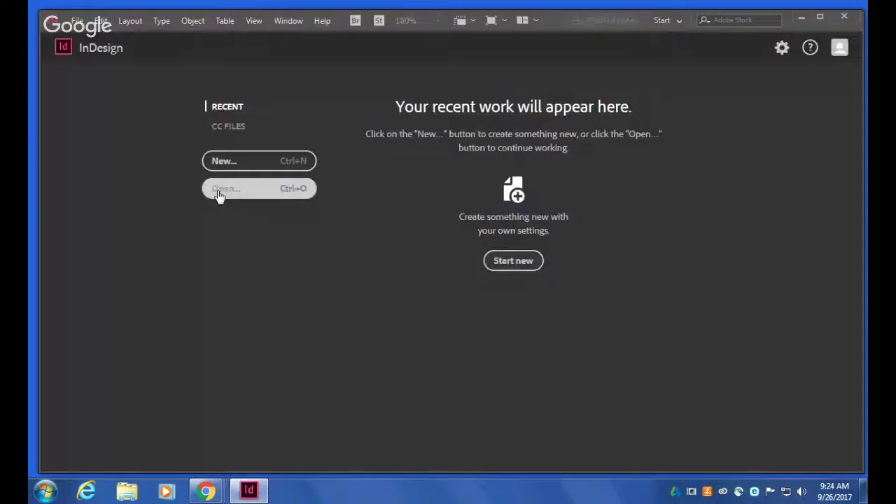
left_click(801, 18)
Switch to Windows Explorer and open WALLFLOWER_TEMPLATE_2017 from School_Shared, FY, 2.WALLFLOWER on the docs drive
left_click(127, 490)
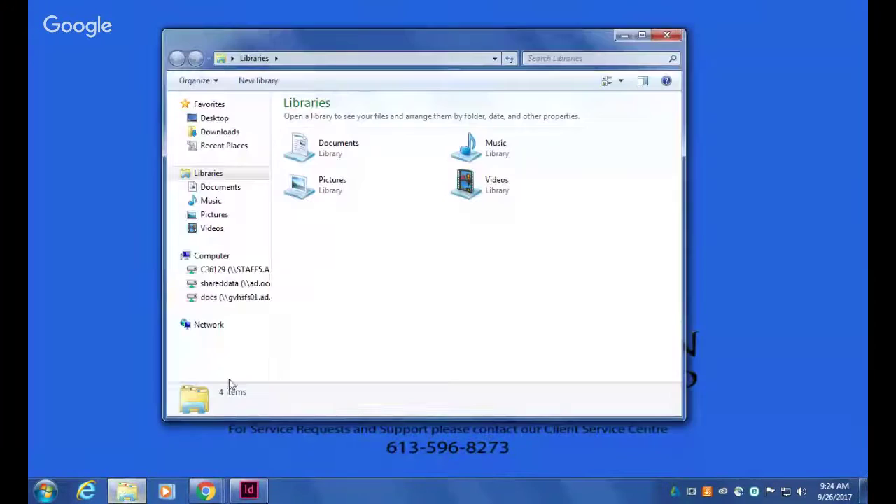
left_click(235, 297)
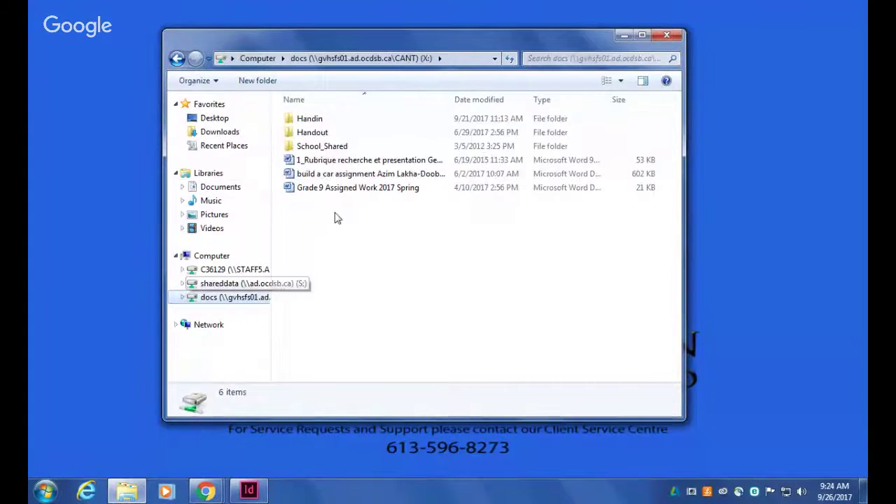
double_click(331, 148)
double_click(314, 133)
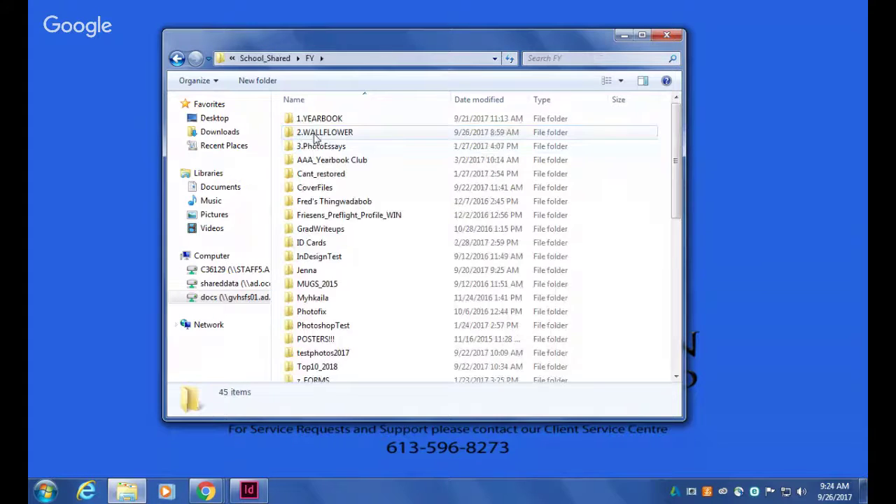
double_click(315, 134)
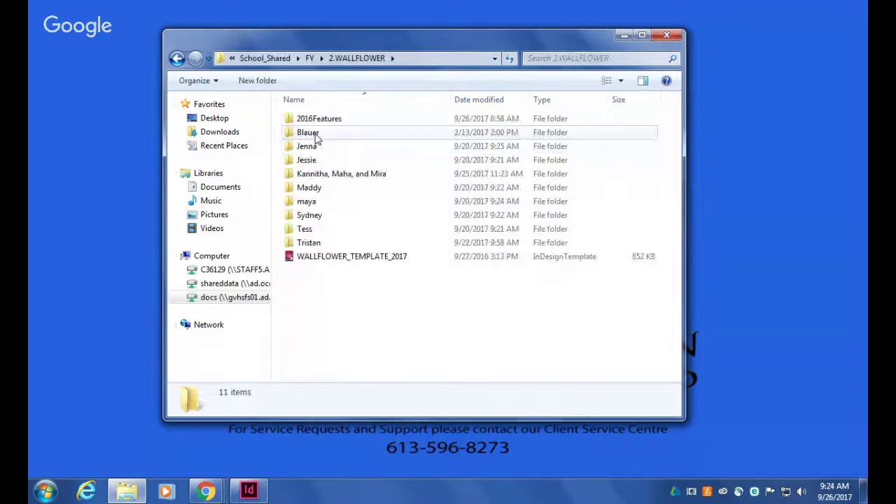
double_click(350, 257)
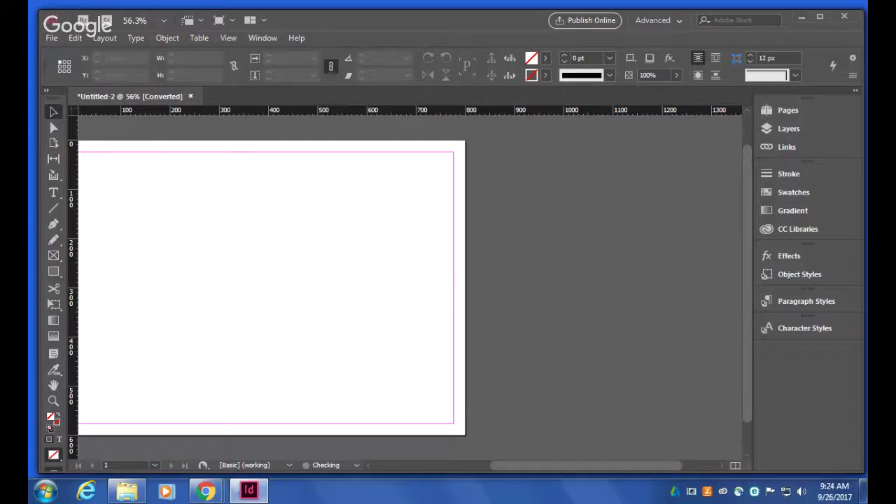
Draw a text frame across the template page between the side margins, down to the bottom margin, and fill it with placeholder text
left_click_drag(600, 466, 575, 470)
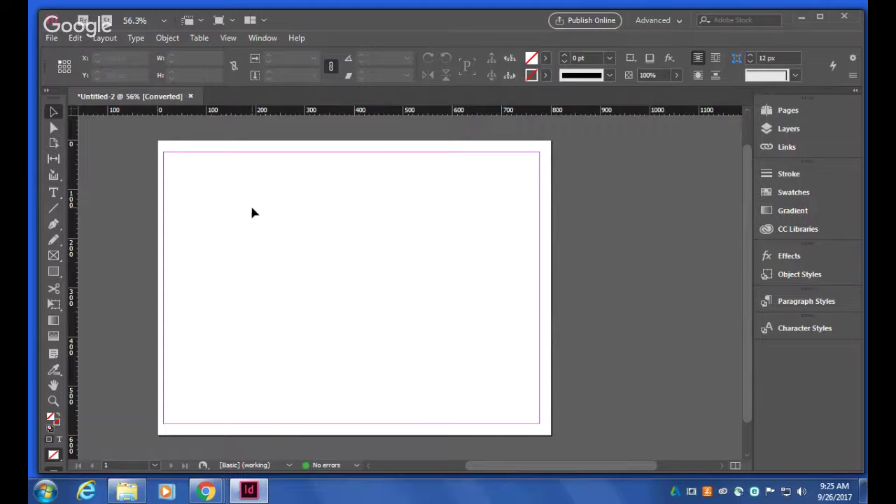
left_click(57, 189)
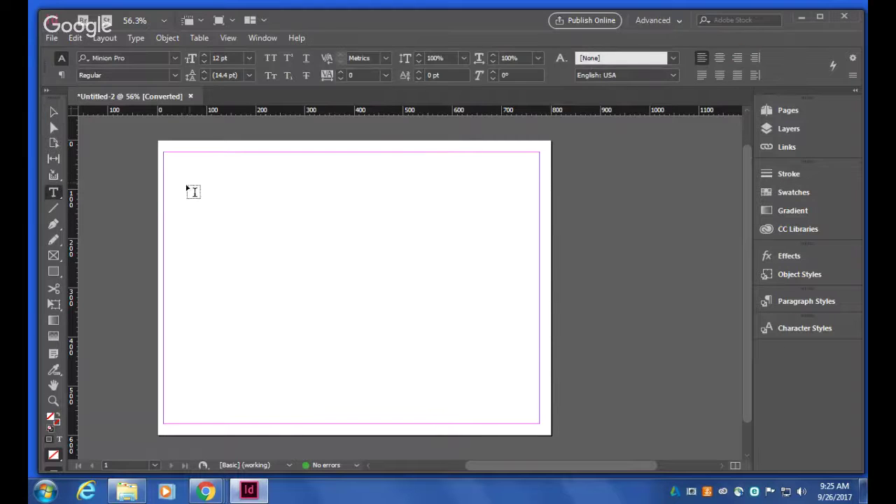
left_click_drag(165, 198, 536, 419)
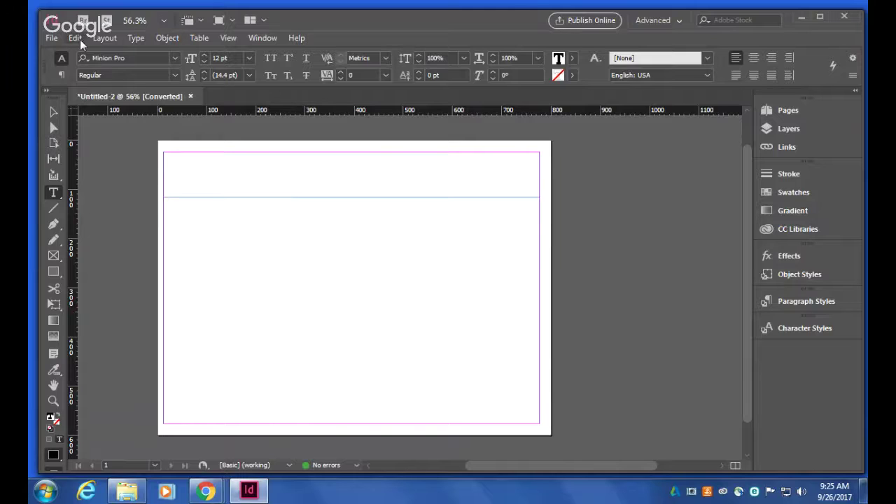
left_click(138, 39)
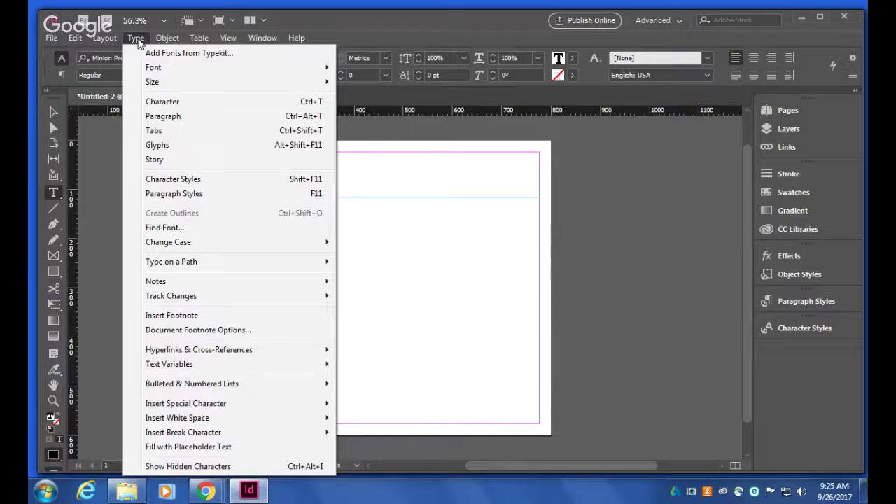
left_click(206, 447)
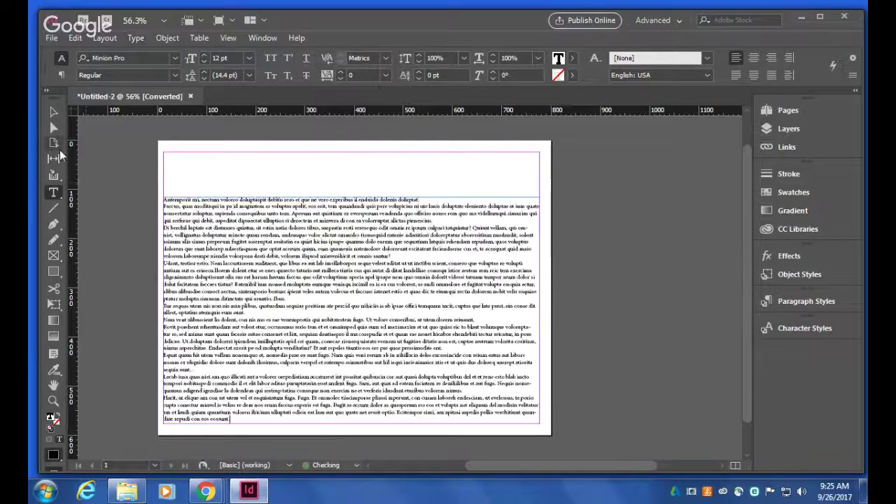
Examine the paragraph formatting controls and options available for all of the placeholder text
key("ctrl+a")
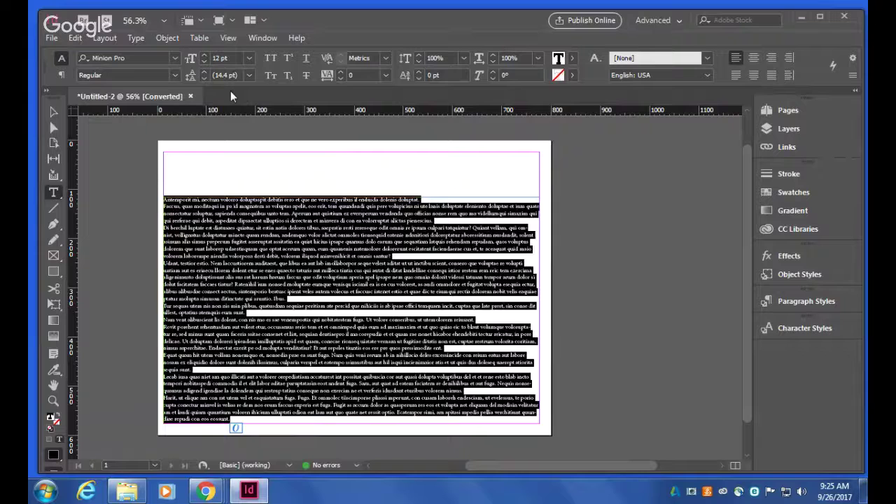
left_click(62, 75)
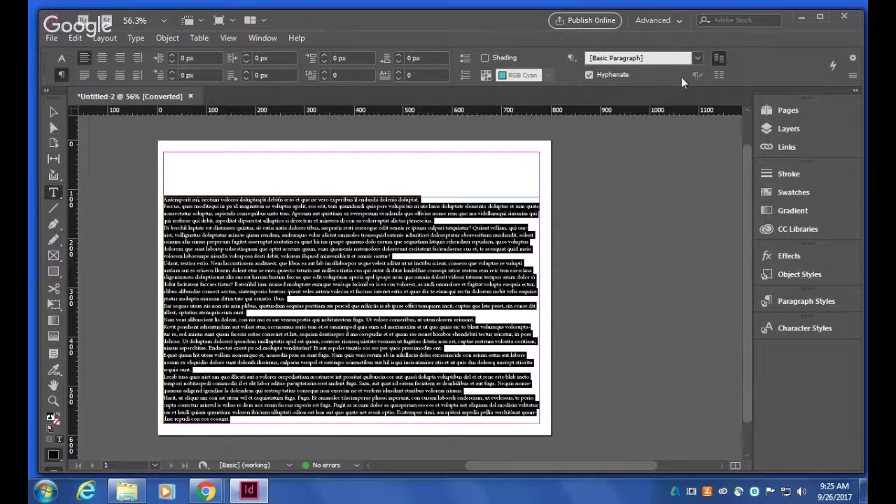
left_click(852, 61)
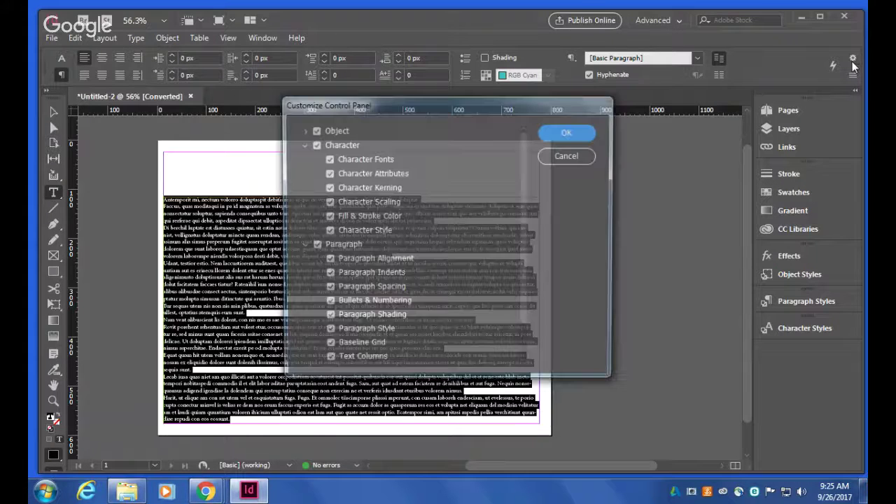
left_click(572, 152)
left_click(854, 75)
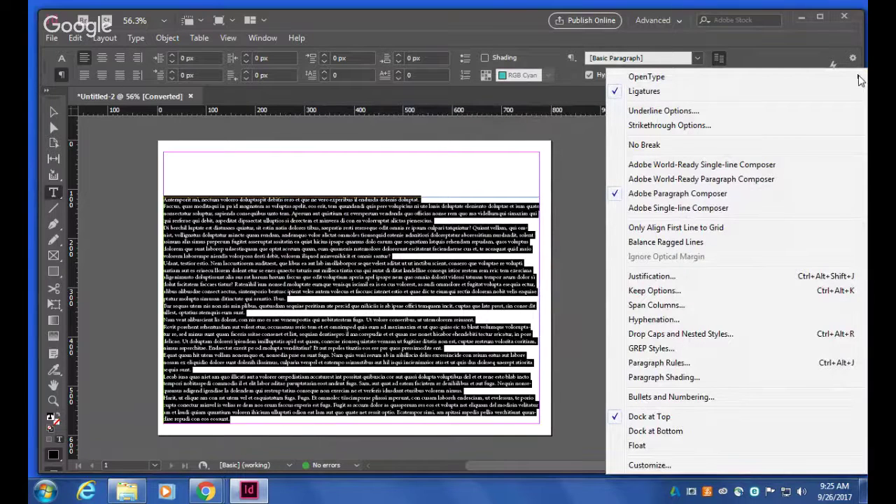
left_click(160, 40)
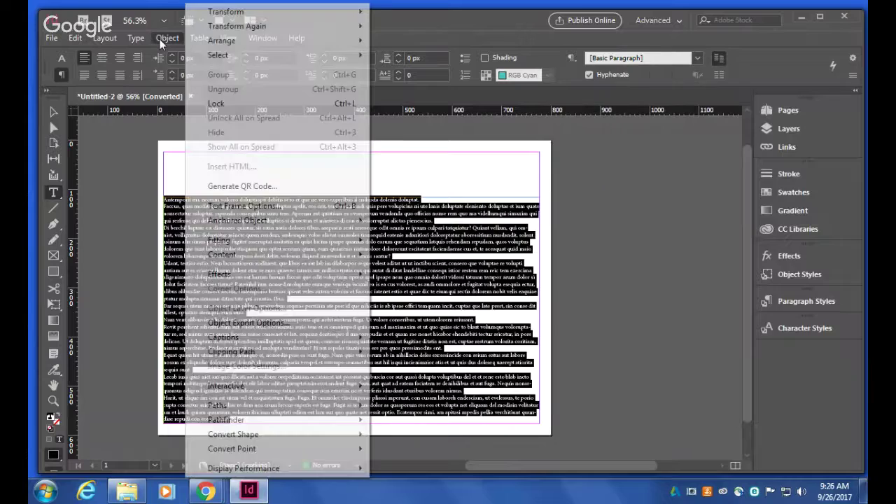
key("Escape")
key("Escape")
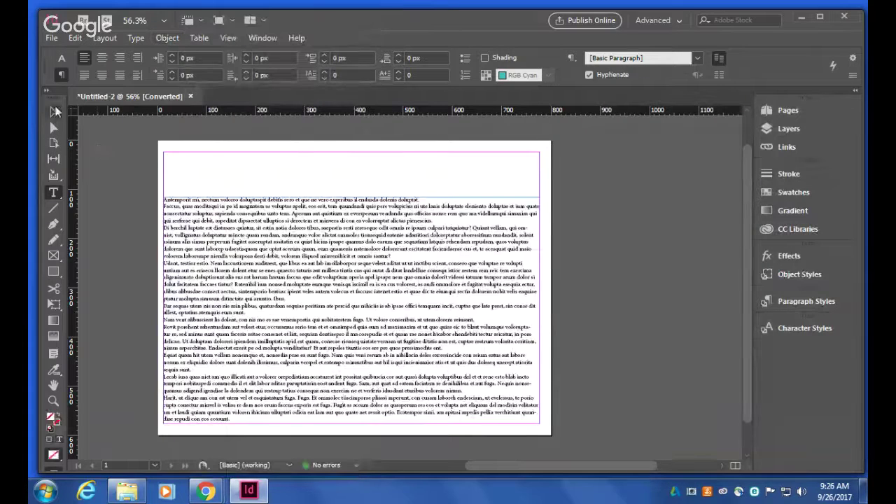
Open the Paragraph settings for the text frame, review the alignment and indent options, and close them
left_click(161, 39)
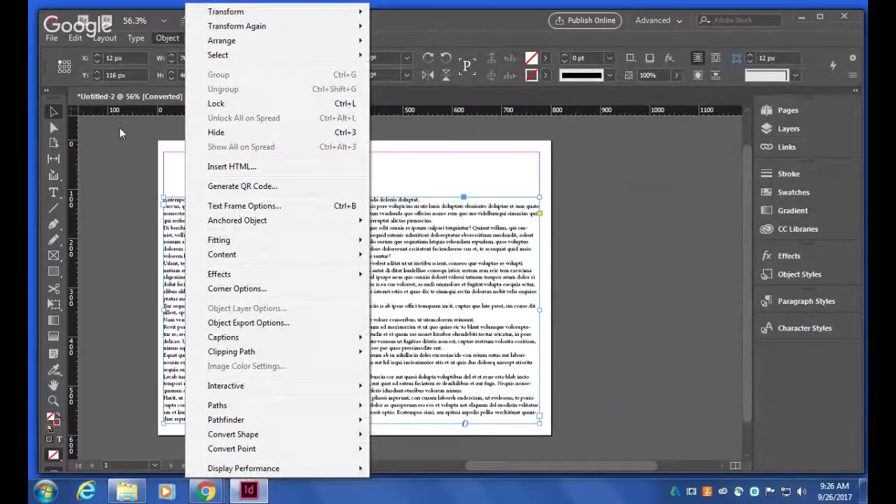
mouse_move(141, 39)
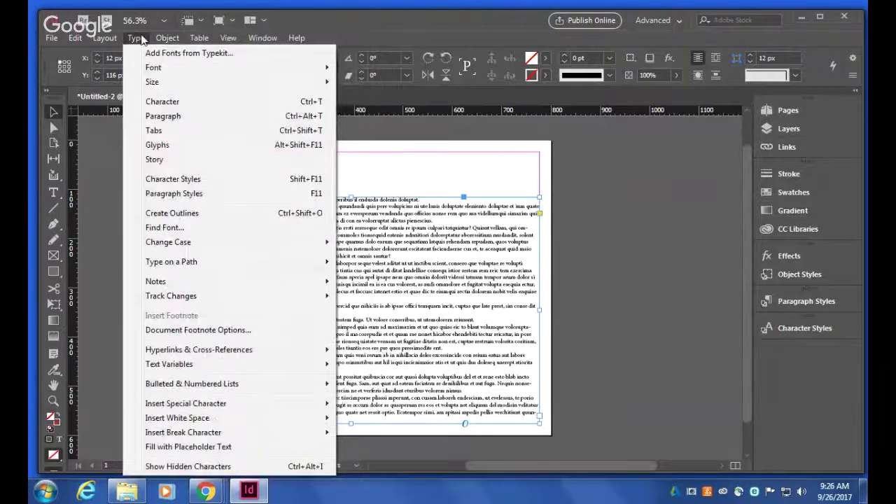
left_click(168, 116)
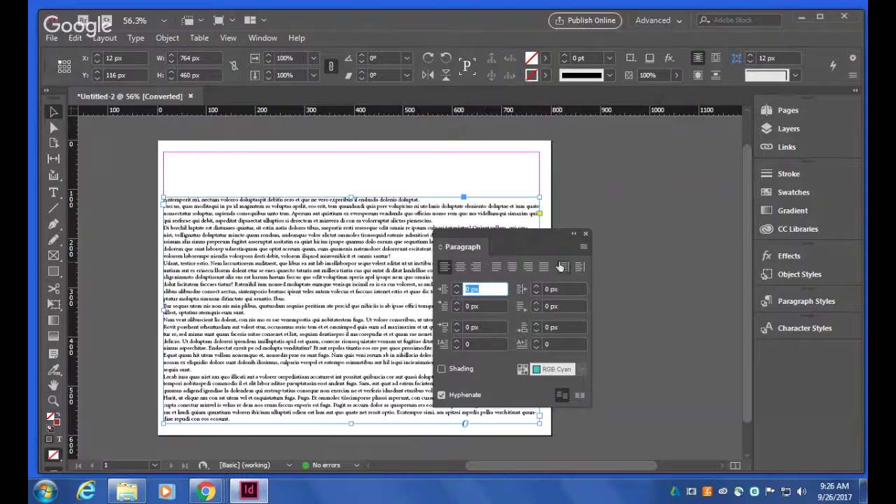
left_click(585, 234)
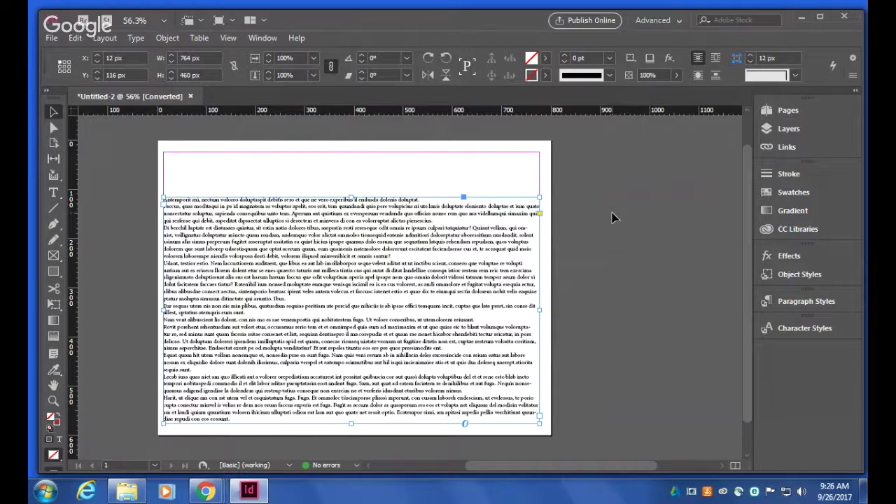
Save the document as students_october in the second-to-last student folder under School_Shared, FY, 2.WALLFLOWER on the docs drive
left_click(47, 41)
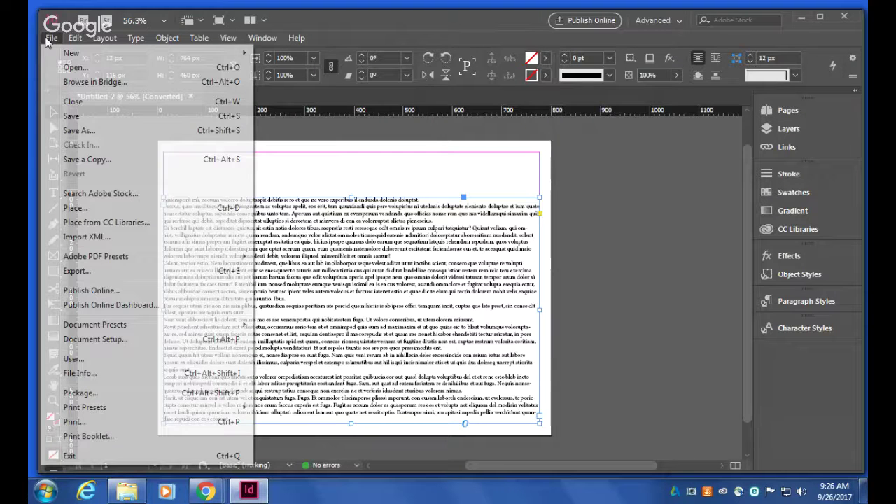
left_click(75, 132)
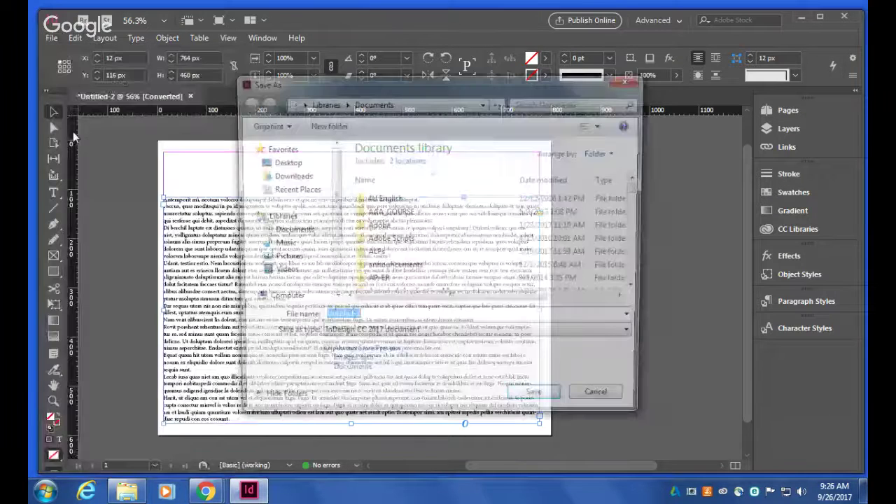
left_click(280, 299)
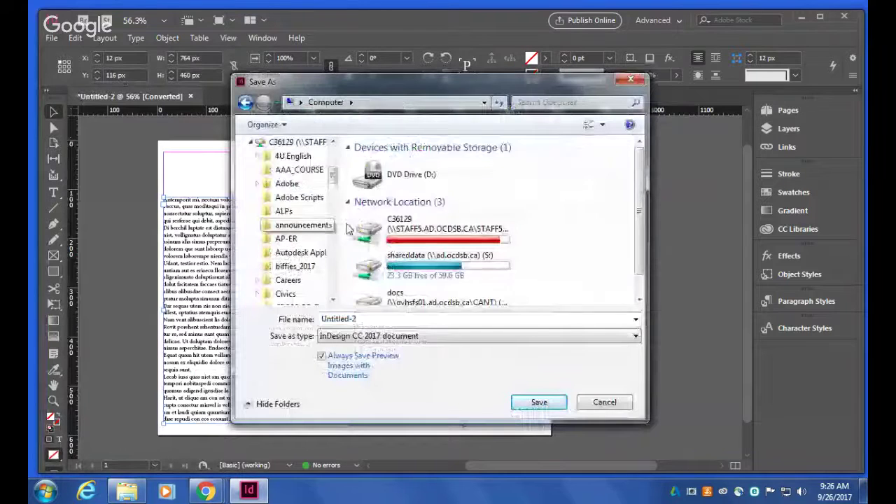
double_click(431, 301)
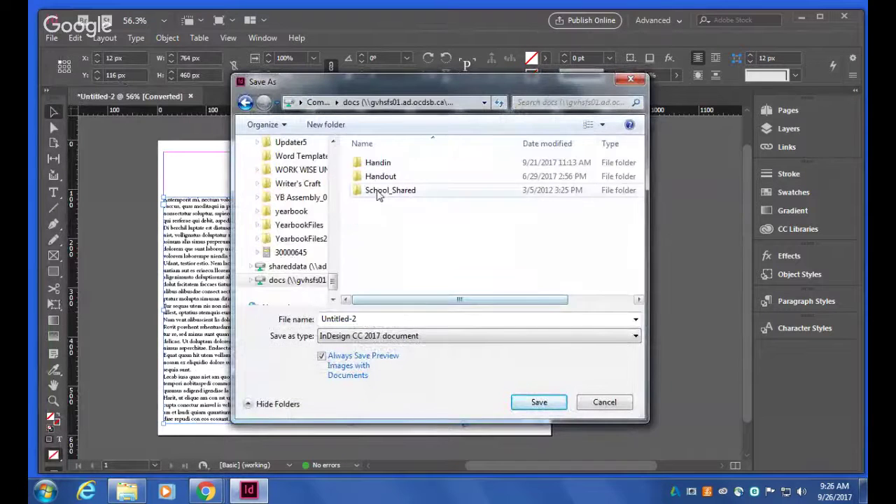
double_click(385, 190)
double_click(371, 175)
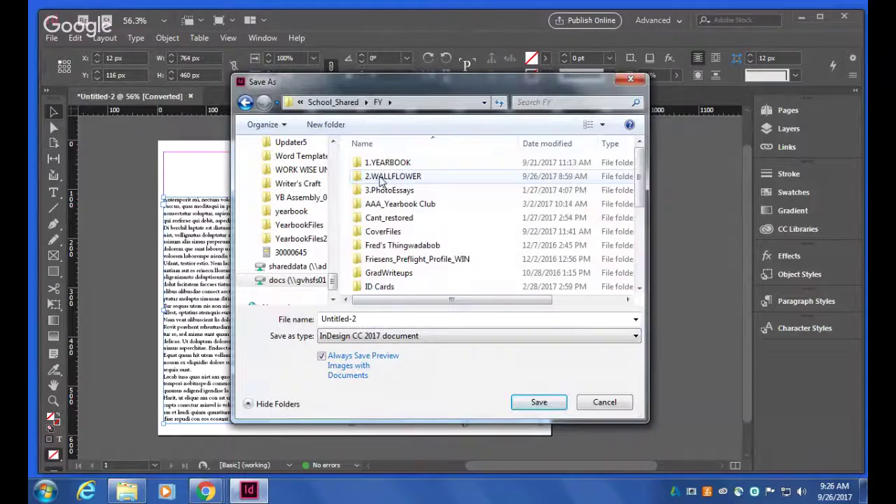
double_click(375, 178)
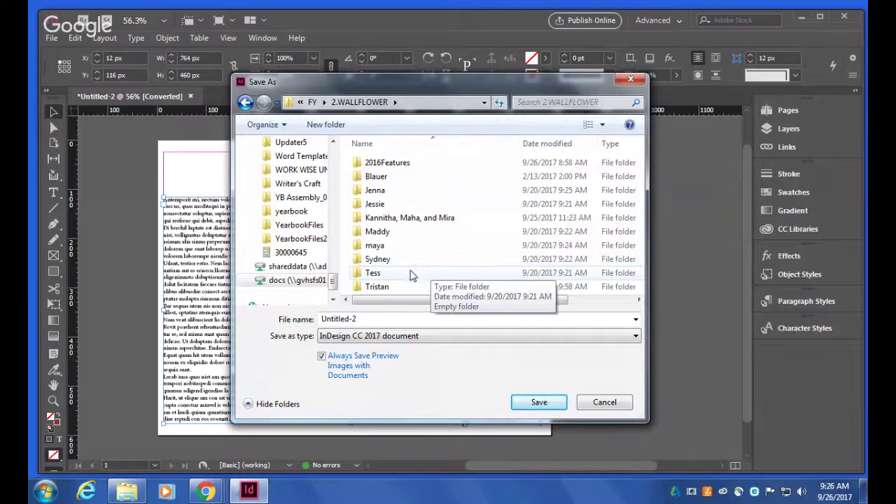
double_click(384, 274)
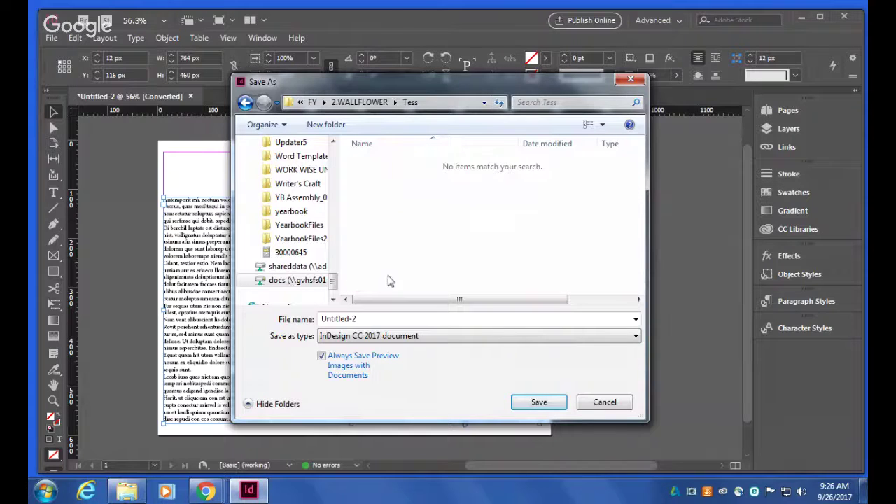
left_click_drag(380, 319, 320, 318)
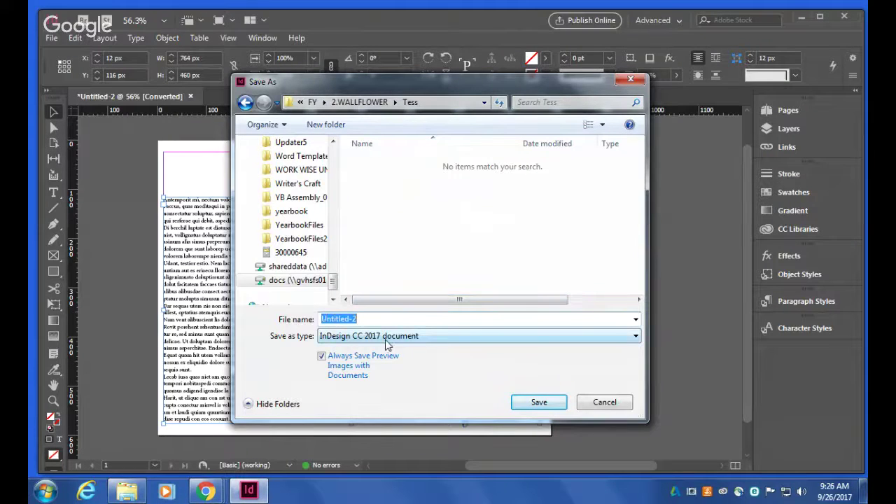
type("st")
type("udents_october")
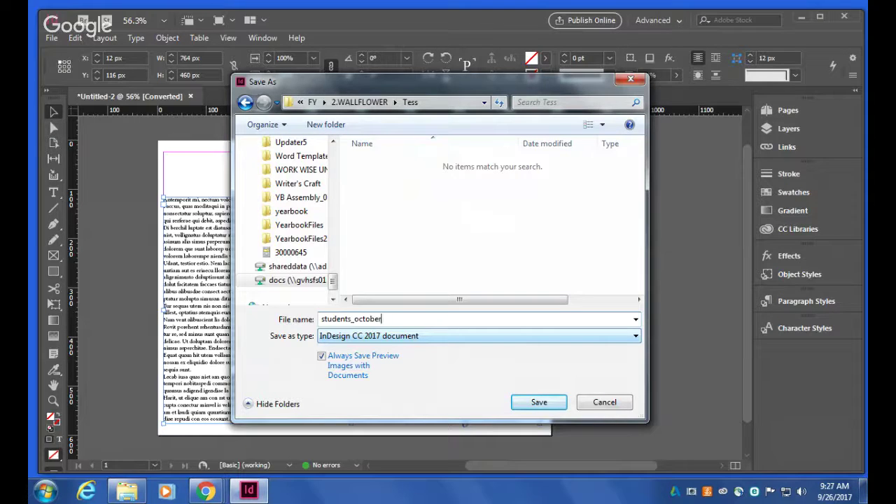
left_click(530, 408)
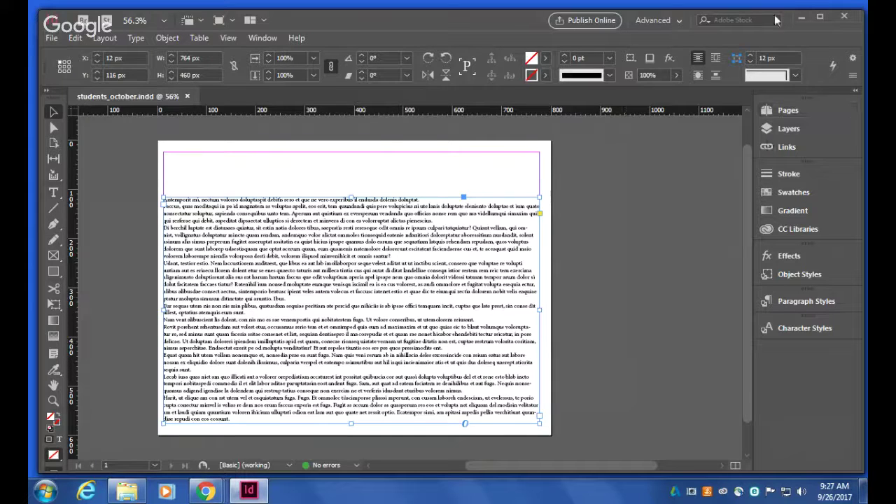
Minimize InDesign, switch to the Google Hangouts window in Chrome, and stop the live broadcast
left_click(802, 18)
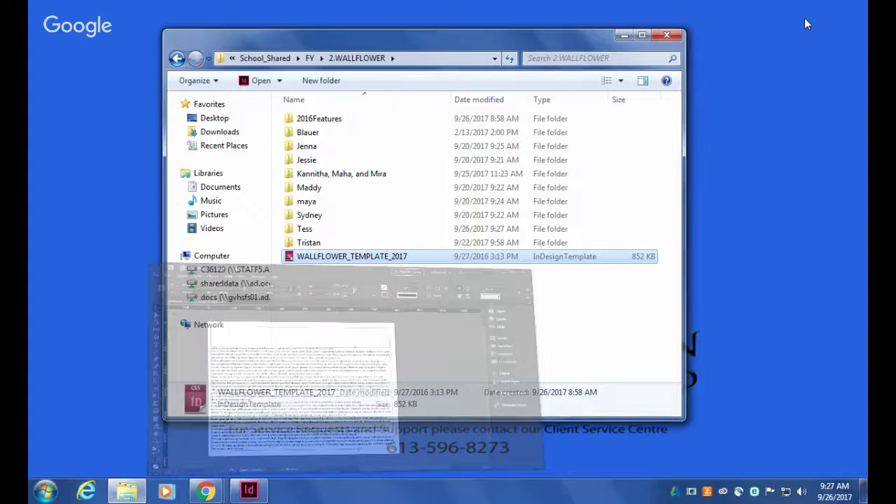
mouse_move(205, 490)
left_click(249, 399)
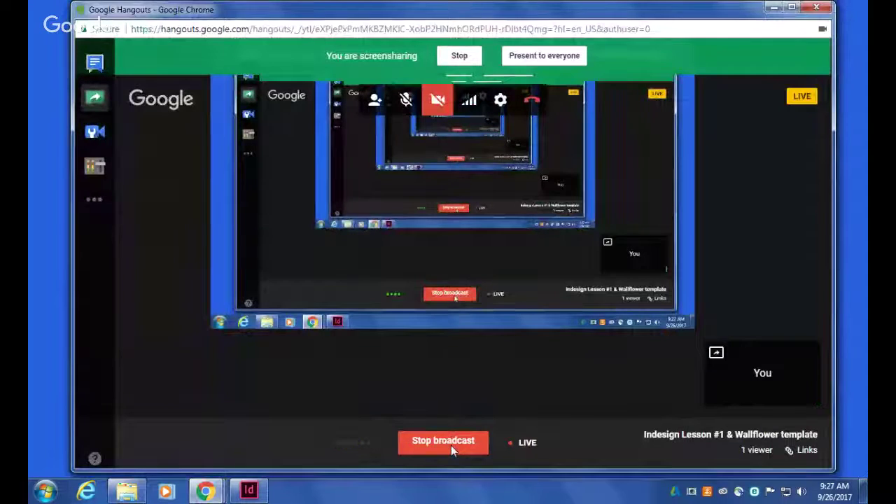
left_click(443, 441)
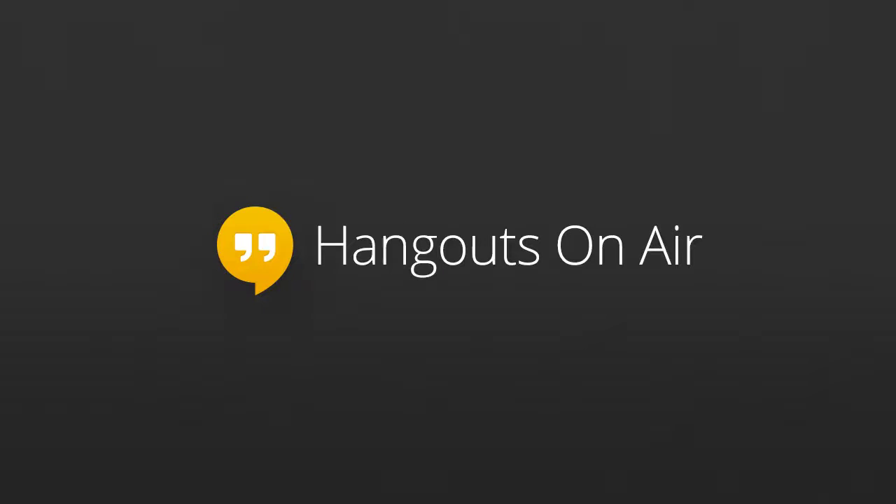